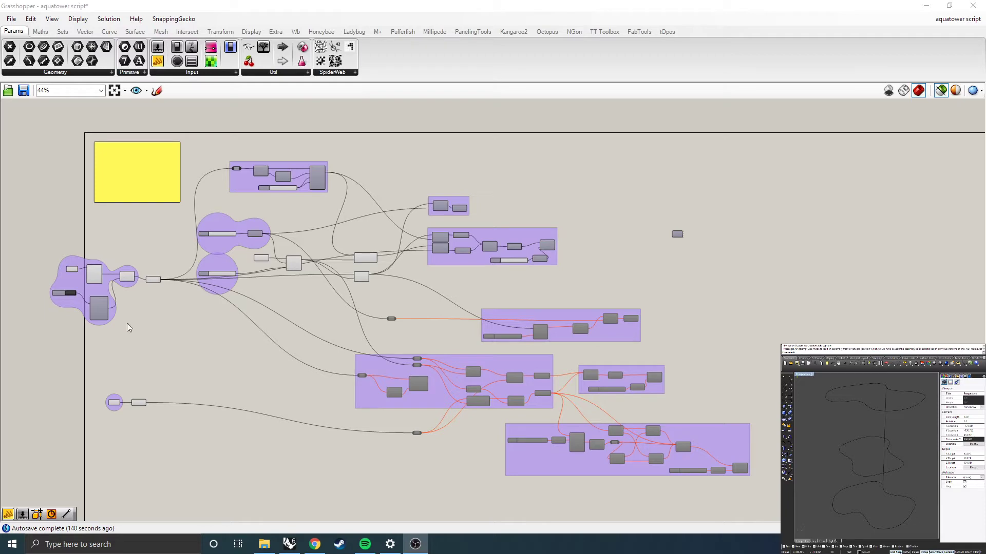
- Preview the surface from the Loft component and the source curves held by the Curve parameter at the script's start
{"action": "scroll", "coordinate": [58, 291], "scroll_direction": "up", "scroll_amount": 3}
{"action": "scroll", "coordinate": [72, 307], "scroll_direction": "up", "scroll_amount": 3}
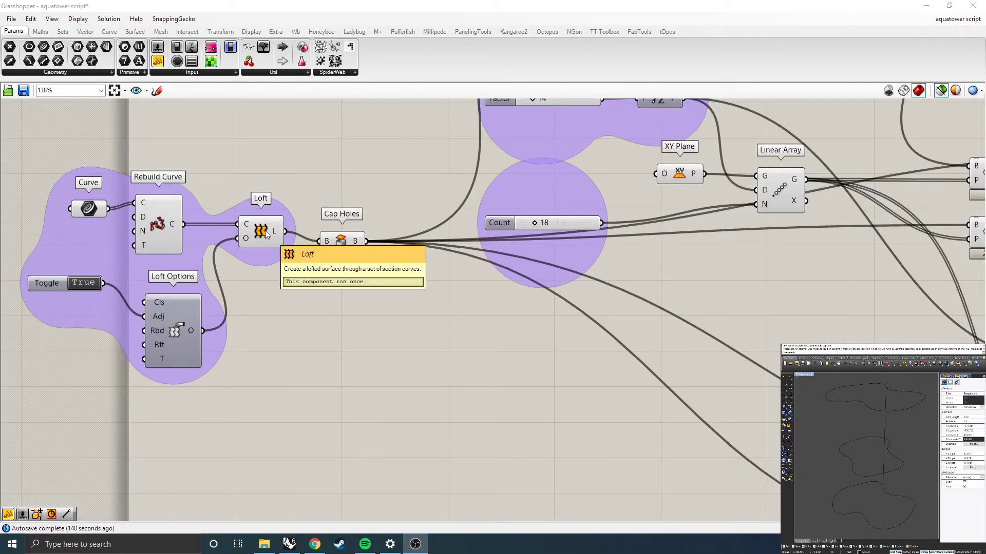
{"action": "left_click", "coordinate": [265, 233]}
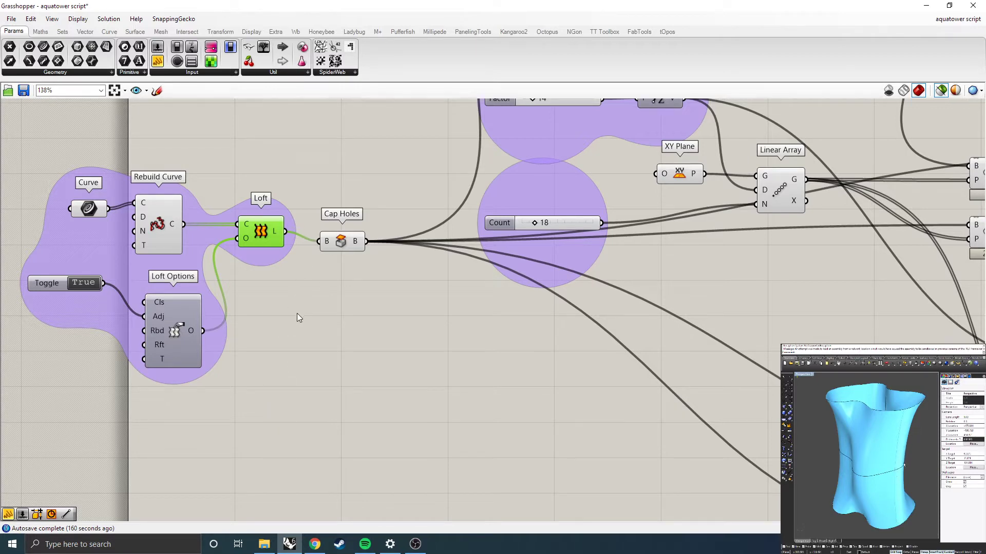
{"action": "left_click", "coordinate": [91, 209]}
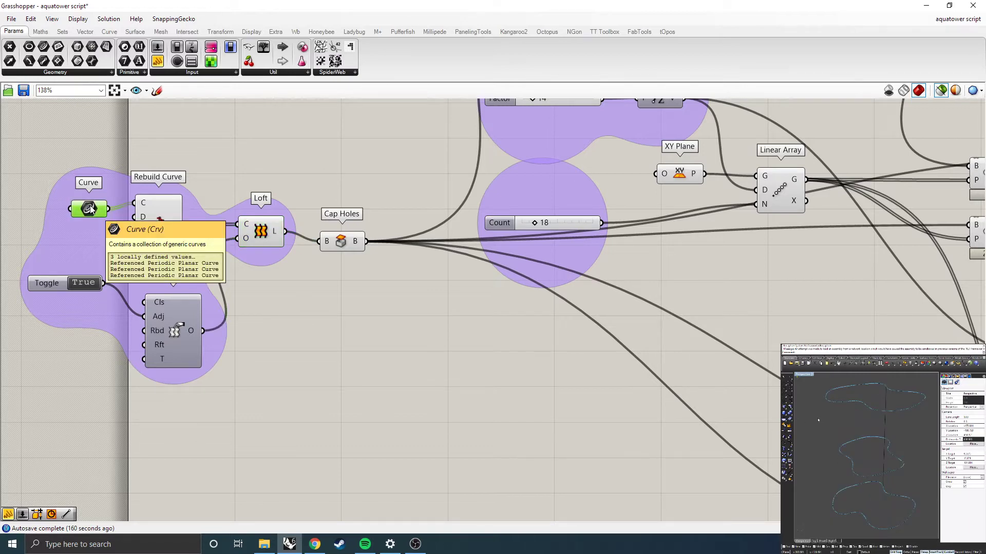
- Move the empty panel below the loft group's Cap Holes component and connect the Curve parameter's output to it
{"action": "scroll", "coordinate": [395, 329], "scroll_direction": "down", "scroll_amount": 5}
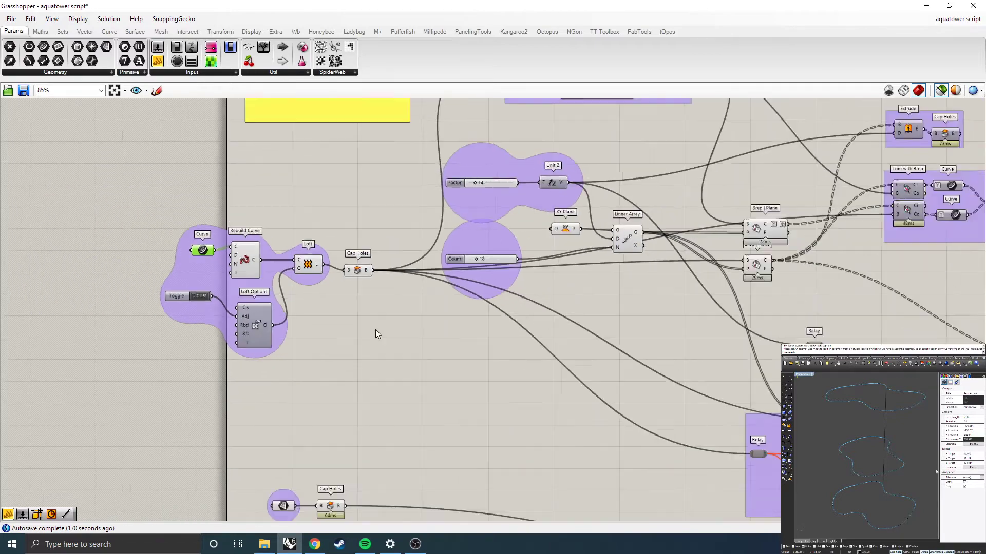
{"action": "left_click_drag", "start_coordinate": [359, 140], "coordinate": [433, 414]}
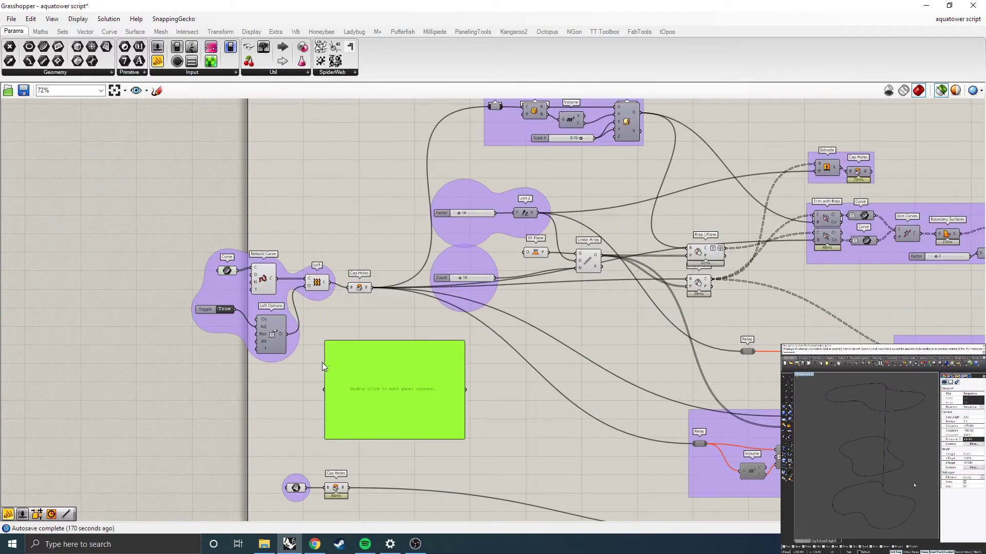
{"action": "scroll", "coordinate": [321, 363], "scroll_direction": "up", "scroll_amount": 4}
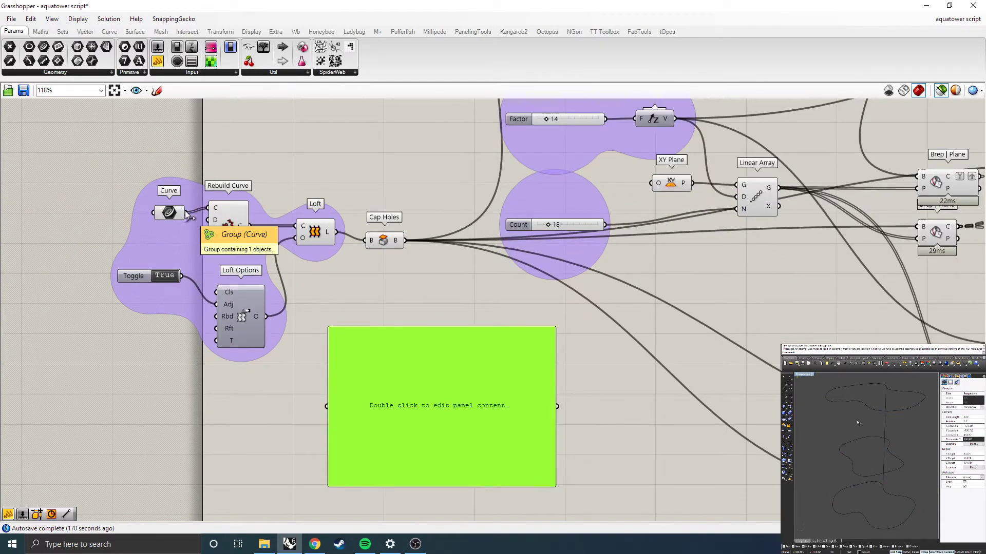
{"action": "left_click_drag", "start_coordinate": [186, 212], "coordinate": [327, 406]}
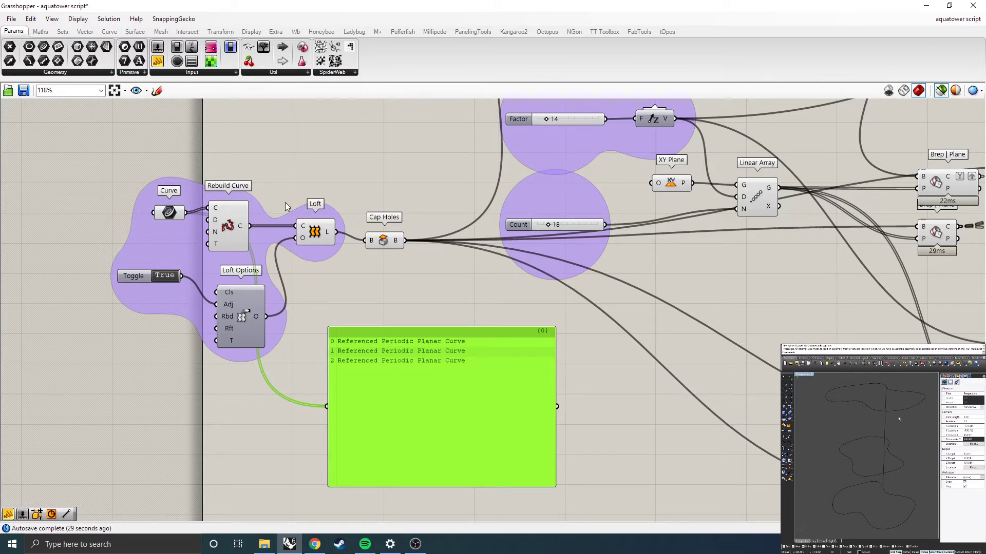
- Replace the panel's input with the Rebuild Curve component's output
{"action": "left_click", "coordinate": [172, 212]}
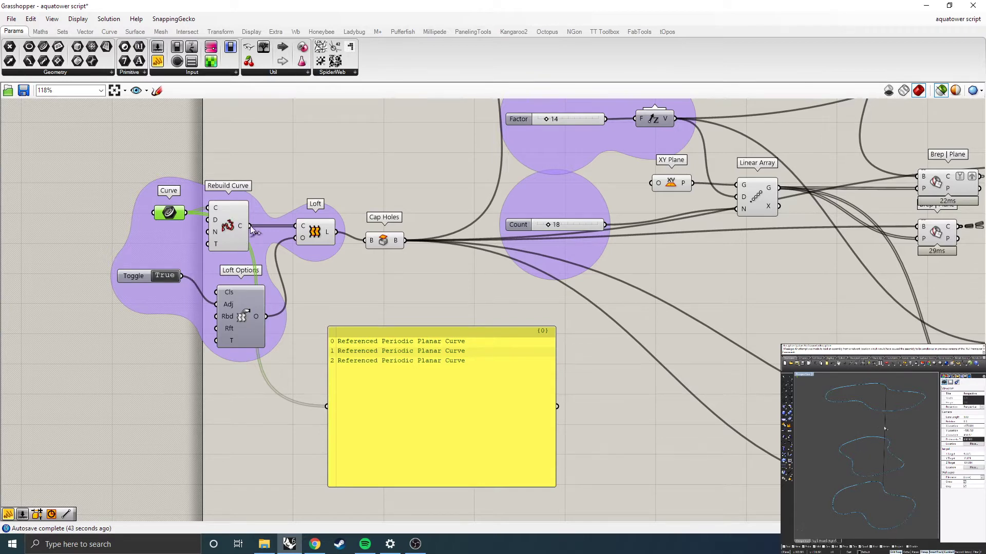
{"action": "left_click_drag", "start_coordinate": [250, 226], "coordinate": [327, 408]}
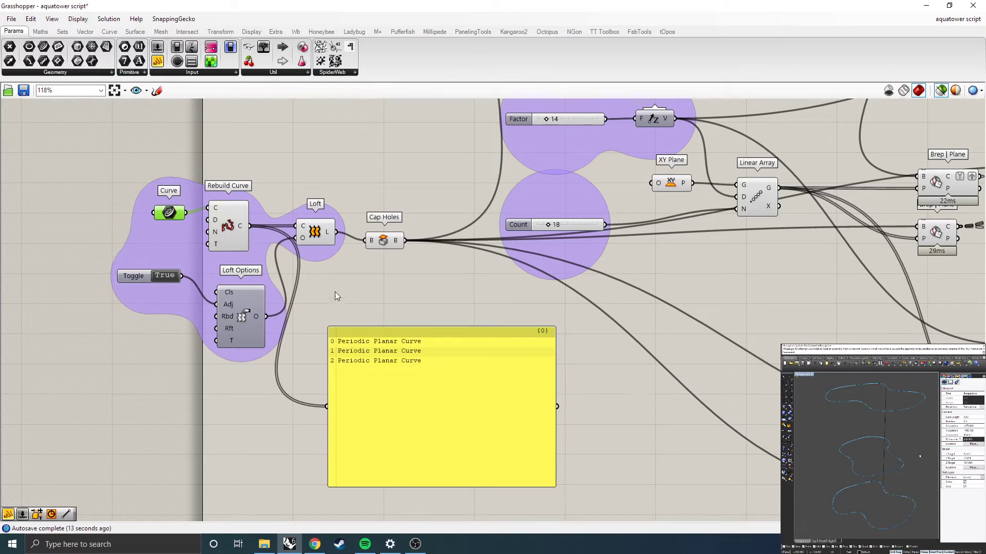
- Preview the Loft surface and the solid from the Cap Holes component fed by it, and clear the selection
{"action": "left_click", "coordinate": [317, 233]}
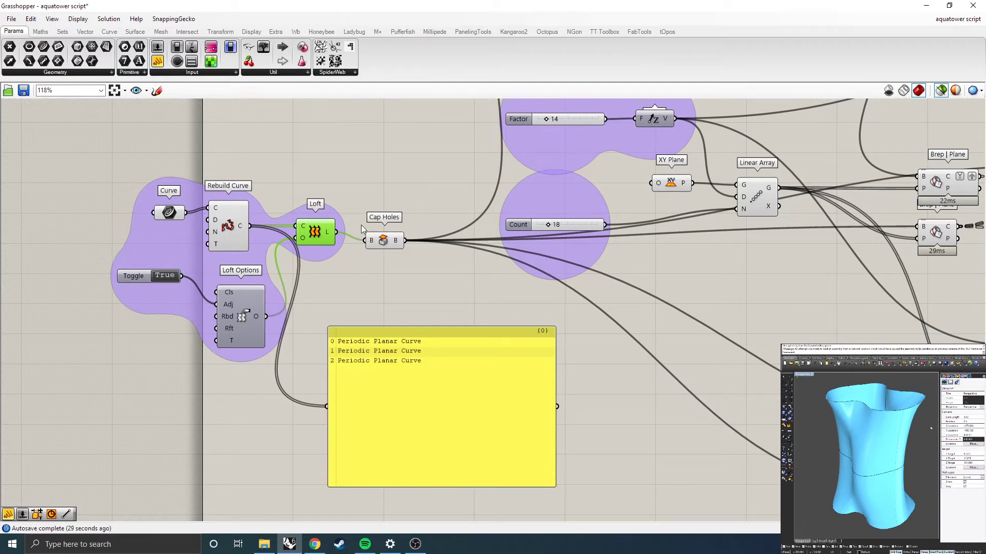
{"action": "left_click", "coordinate": [383, 244]}
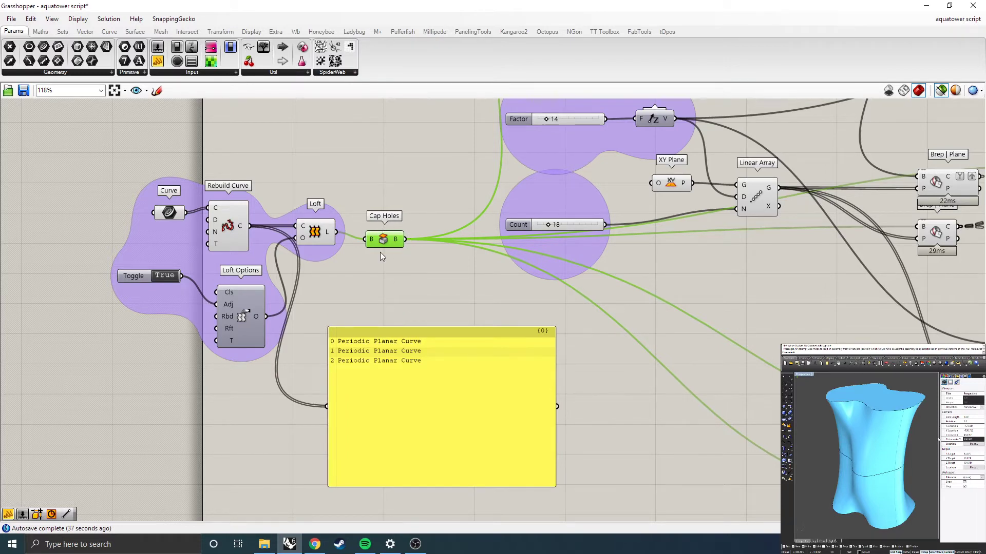
{"action": "left_click", "coordinate": [355, 286]}
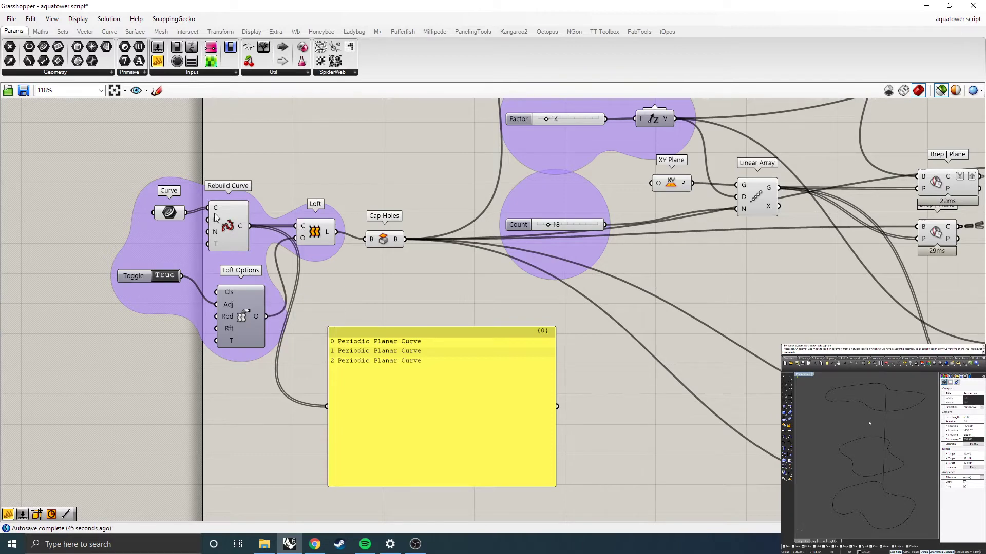
- With the Loft previewed, switch the Adjust seams toggle of Loft Options to False and back to True
{"action": "mouse_move", "coordinate": [303, 231]}
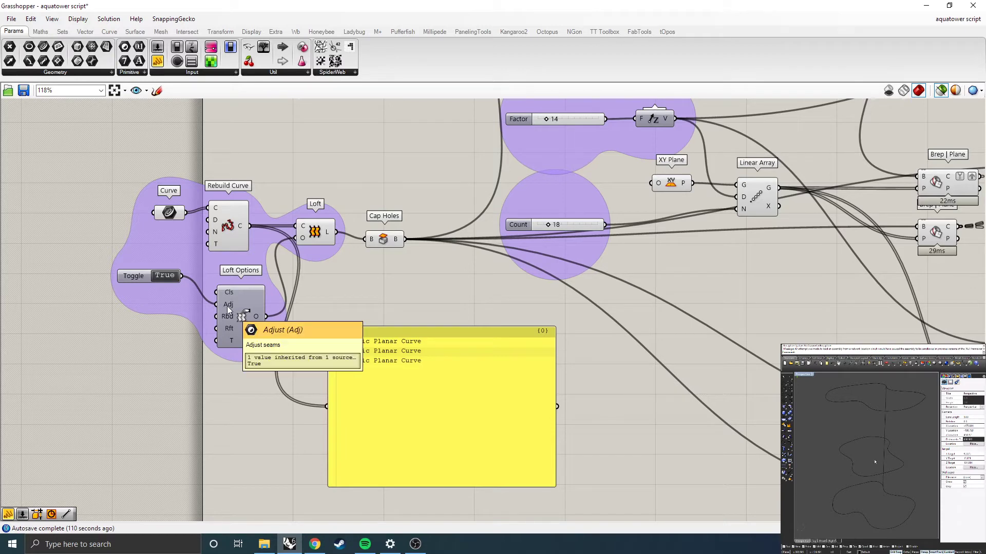
{"action": "left_click", "coordinate": [312, 233]}
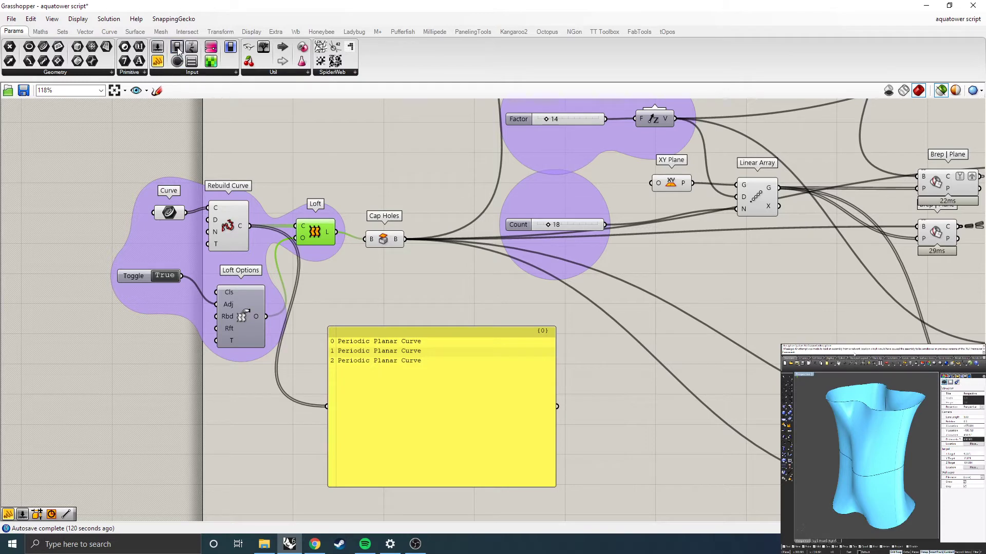
{"action": "left_click", "coordinate": [170, 276]}
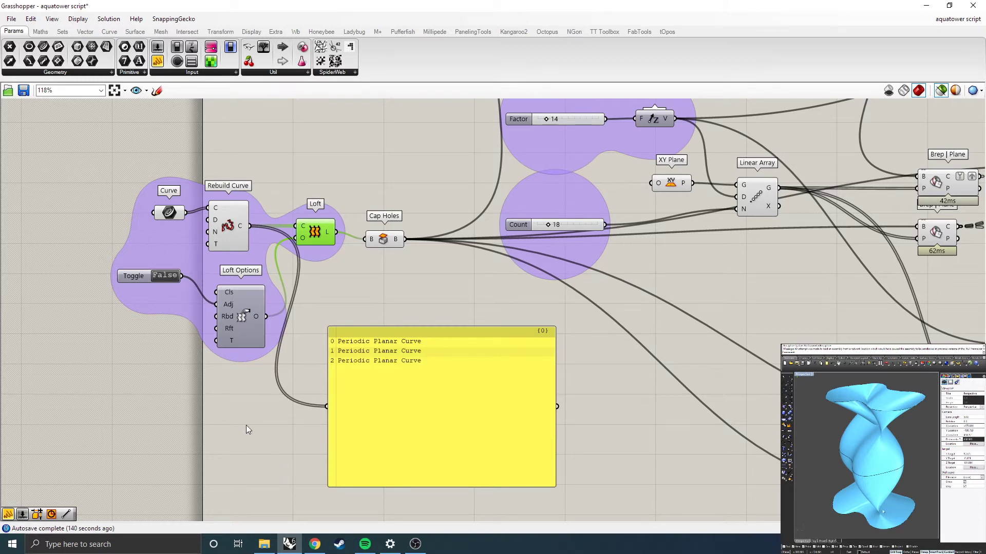
{"action": "double_click", "coordinate": [173, 276]}
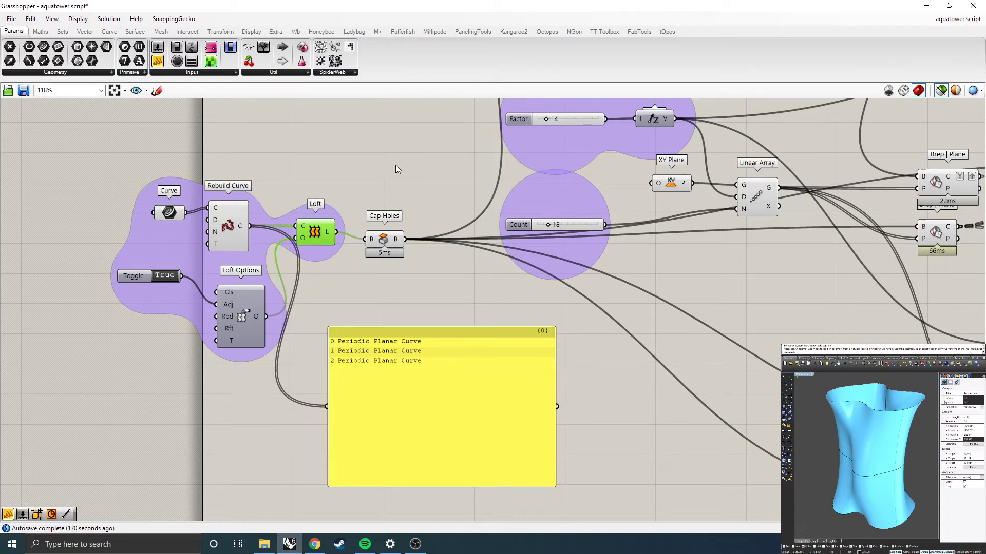
- Preview the geometry held by the parameter that feeds the separate Cap Holes component below the panel
{"action": "scroll", "coordinate": [392, 161], "scroll_direction": "down", "scroll_amount": 4}
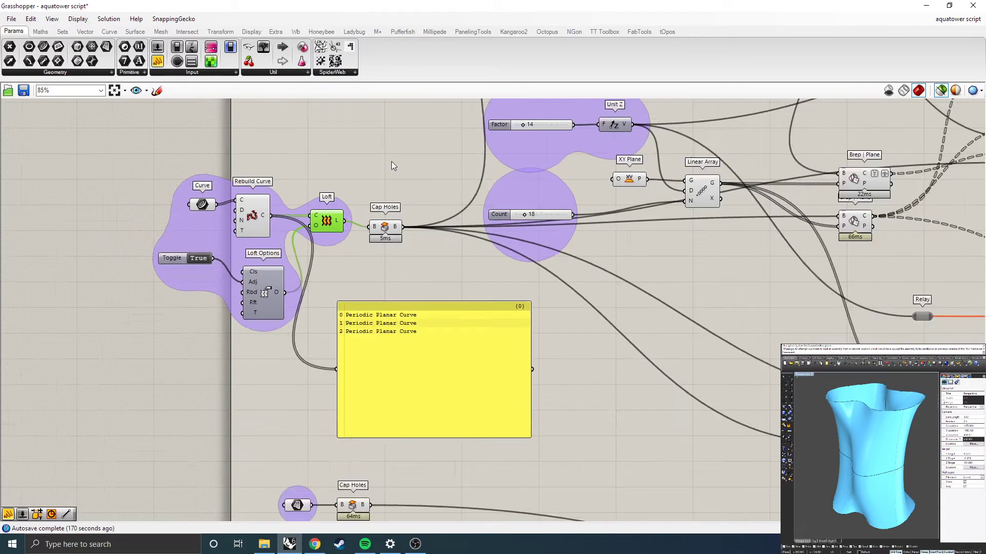
{"action": "scroll", "coordinate": [351, 337], "scroll_direction": "up", "scroll_amount": 2}
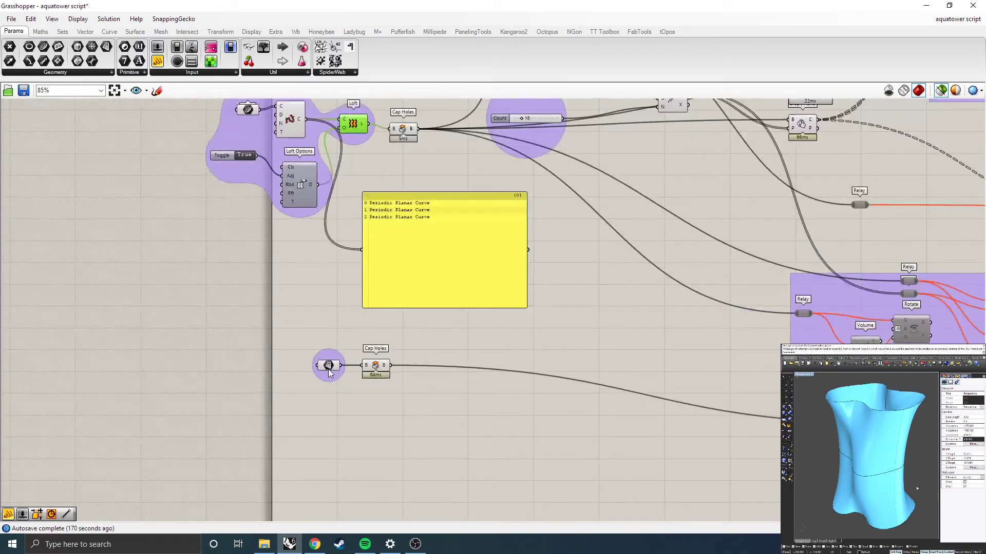
{"action": "left_click", "coordinate": [333, 360]}
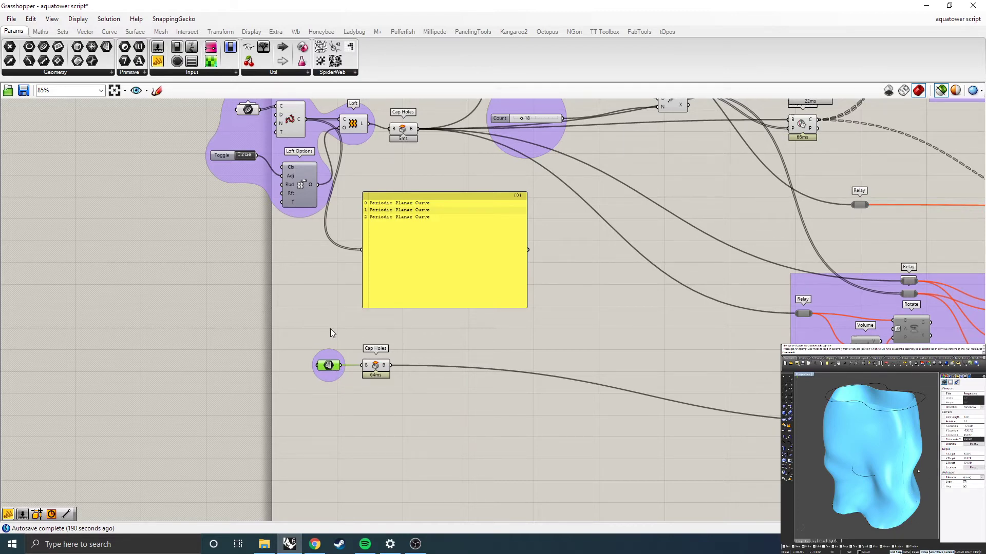
{"action": "scroll", "coordinate": [331, 332], "scroll_direction": "down", "scroll_amount": 2}
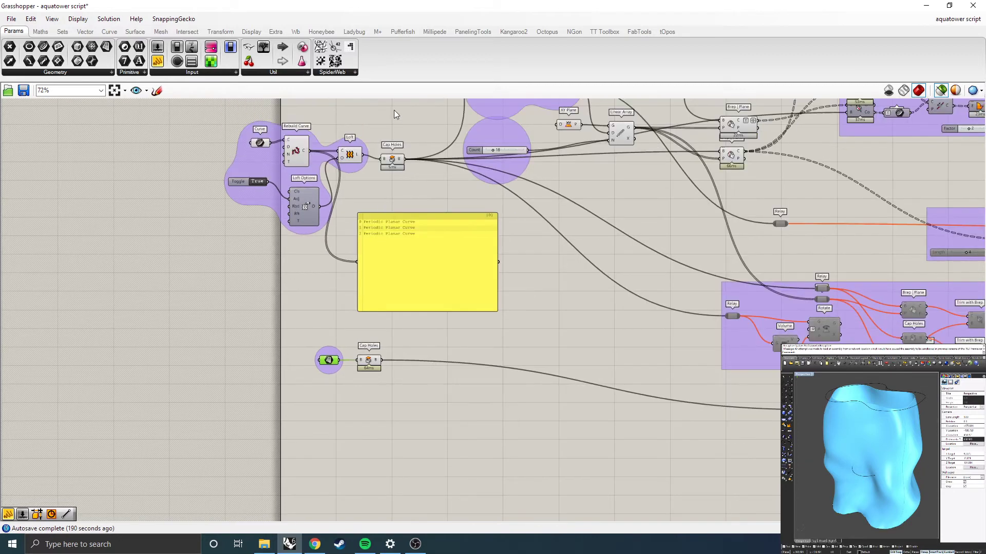
- Reconnect the Curve parameter's output to the panel in place of the Rebuild Curve output
{"action": "scroll", "coordinate": [391, 117], "scroll_direction": "up", "scroll_amount": 2}
{"action": "scroll", "coordinate": [249, 171], "scroll_direction": "up", "scroll_amount": 1}
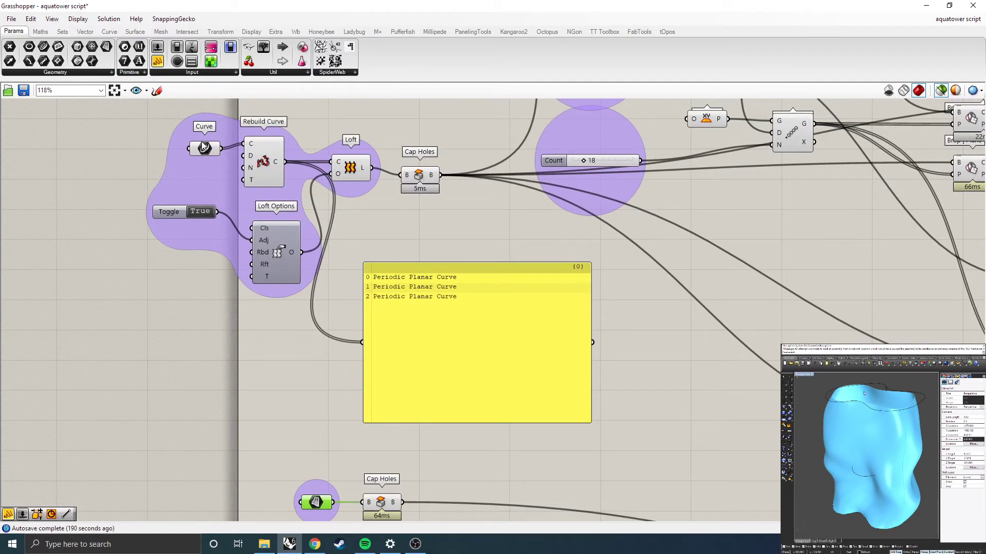
{"action": "left_click_drag", "start_coordinate": [208, 158], "coordinate": [363, 341]}
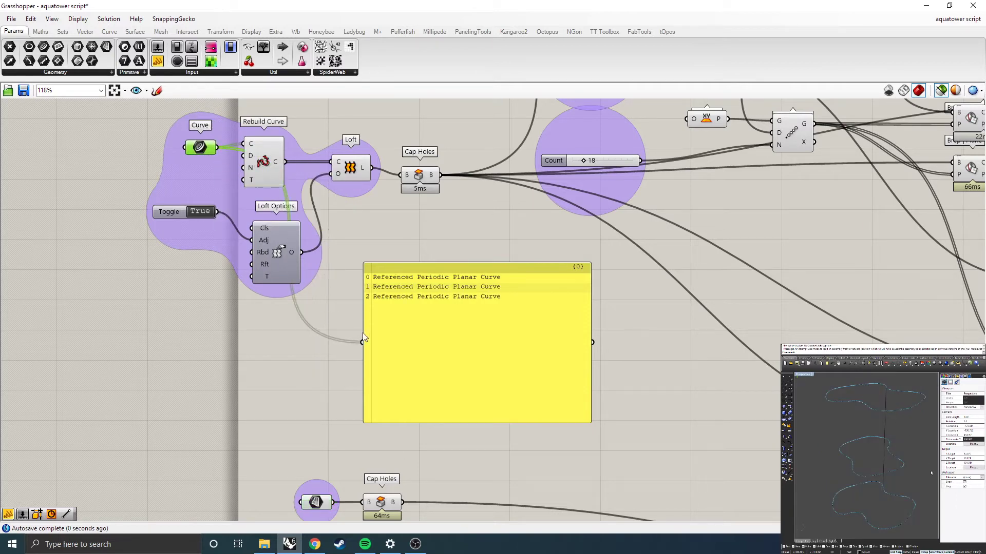
- Internalise the data in the Curve parameter, and undo the internalisation
{"action": "right_click", "coordinate": [202, 147]}
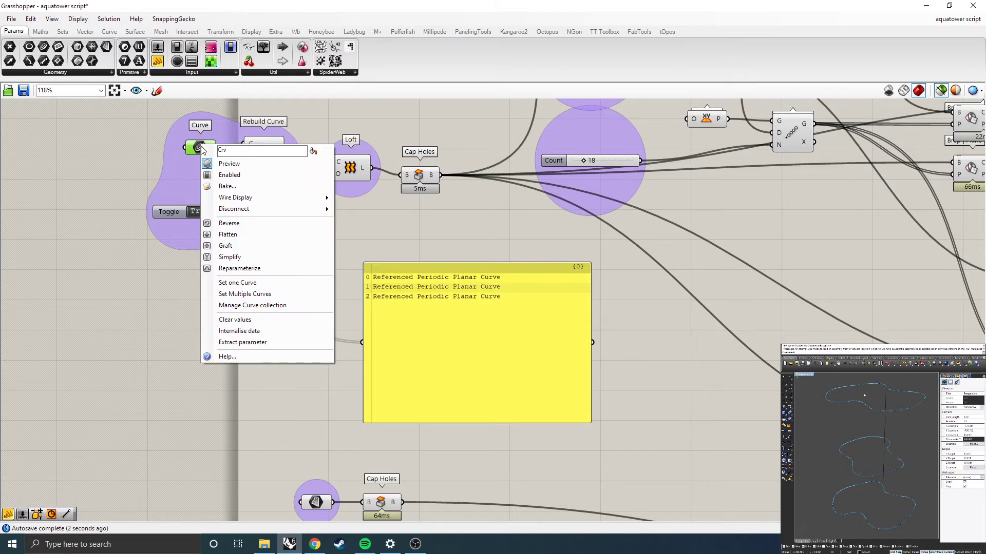
{"action": "left_click", "coordinate": [230, 332]}
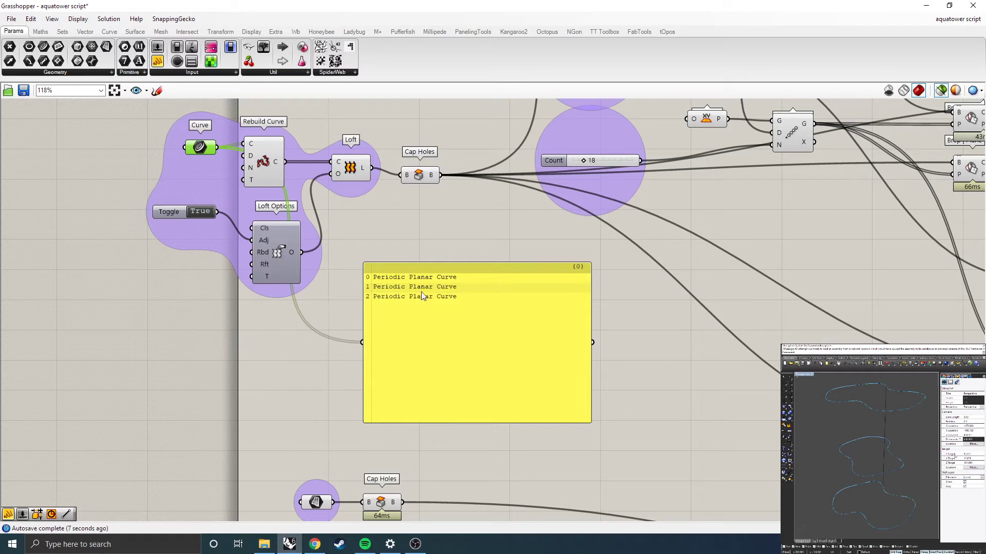
{"action": "left_click", "coordinate": [367, 223]}
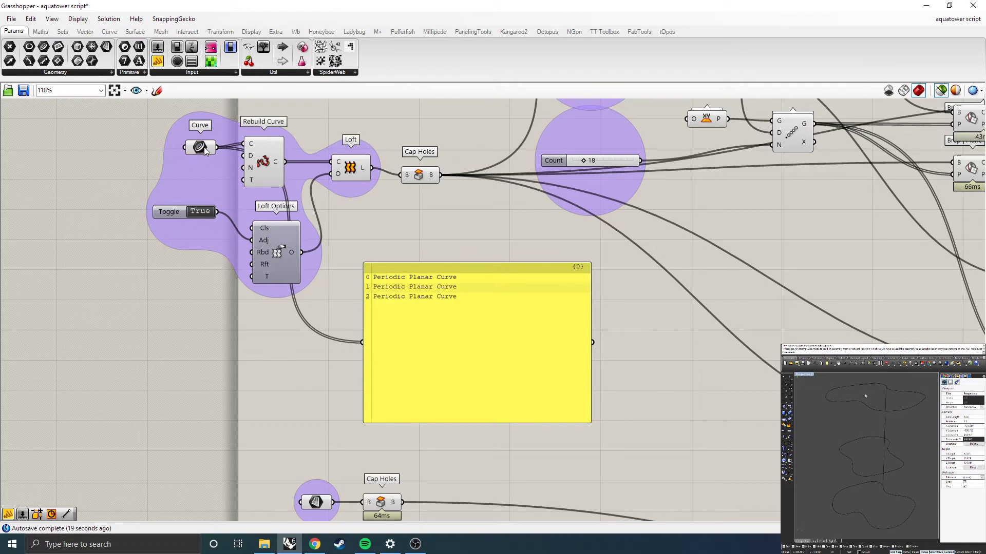
{"action": "mouse_move", "coordinate": [204, 147]}
{"action": "key", "text": "ctrl+z"}
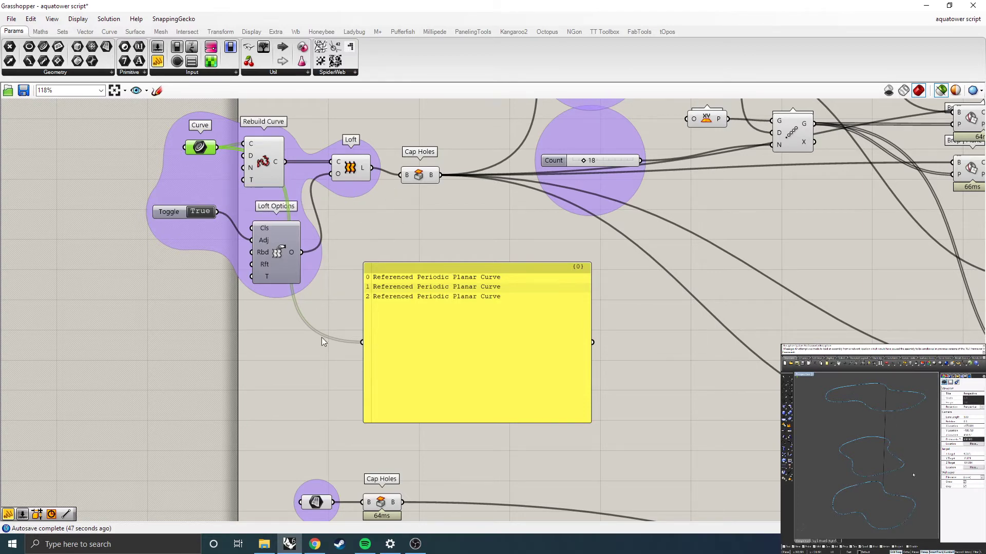
- Compare the previews of the open Loft surface and the closed Cap Holes solid by selecting each component in turn
{"action": "left_click", "coordinate": [421, 198]}
{"action": "left_click", "coordinate": [422, 176]}
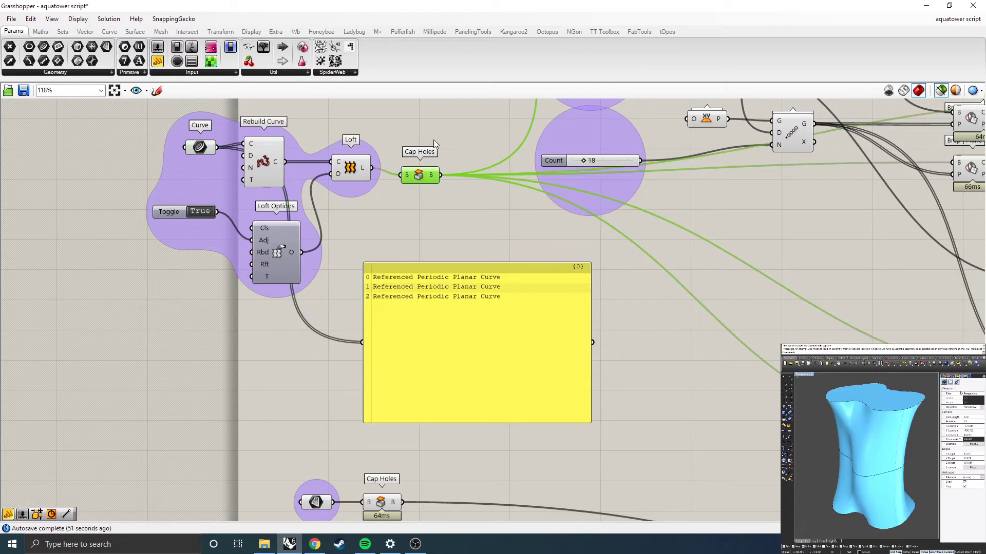
{"action": "left_click", "coordinate": [353, 174]}
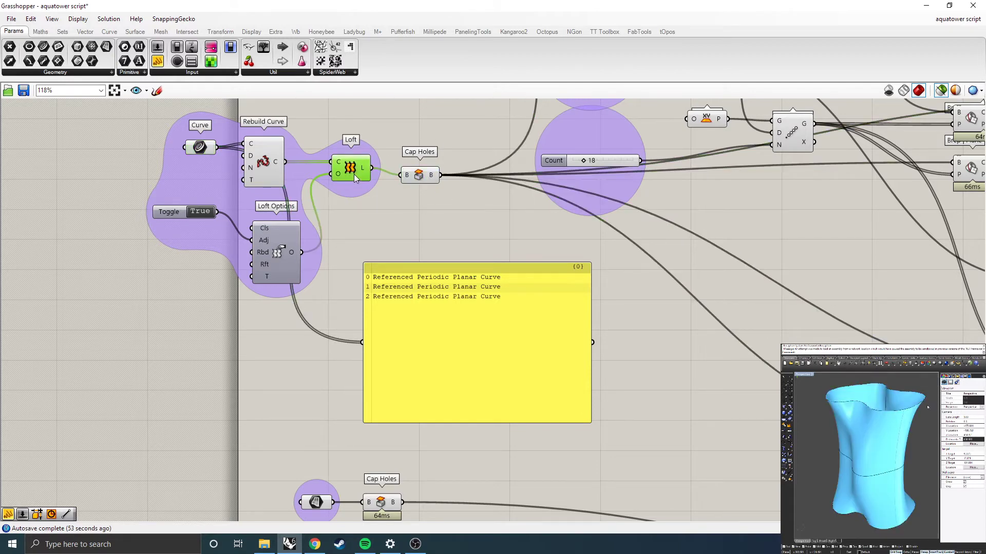
{"action": "left_click", "coordinate": [430, 176]}
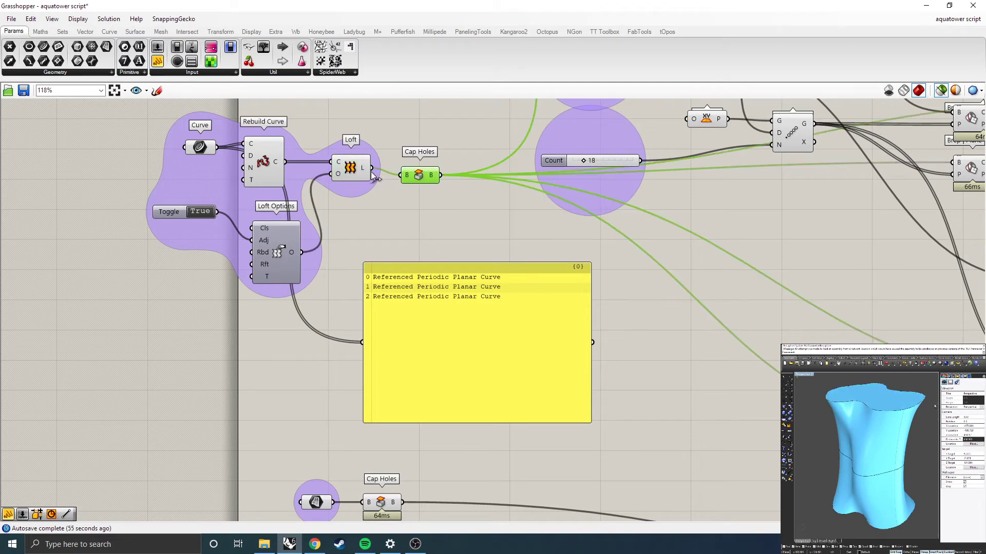
{"action": "left_click", "coordinate": [359, 174]}
{"action": "left_click", "coordinate": [425, 180]}
- Preview the Extrude result of the trimmed-curve group, the Cap Holes result of the upper extrusion group, and the Loft surface
{"action": "scroll", "coordinate": [430, 340], "scroll_direction": "down", "scroll_amount": 5}
{"action": "scroll", "coordinate": [405, 306], "scroll_direction": "down", "scroll_amount": 1}
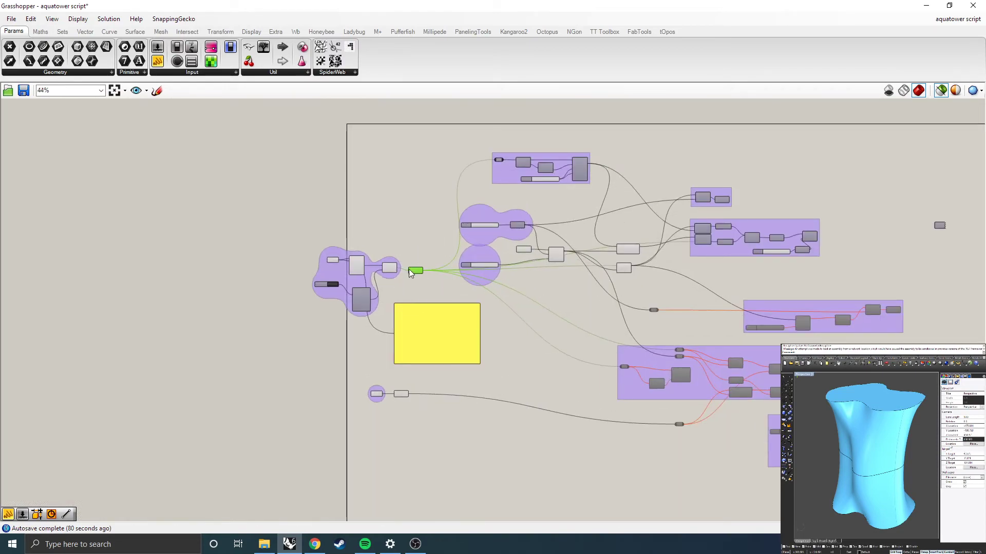
{"action": "scroll", "coordinate": [414, 272], "scroll_direction": "up", "scroll_amount": 4}
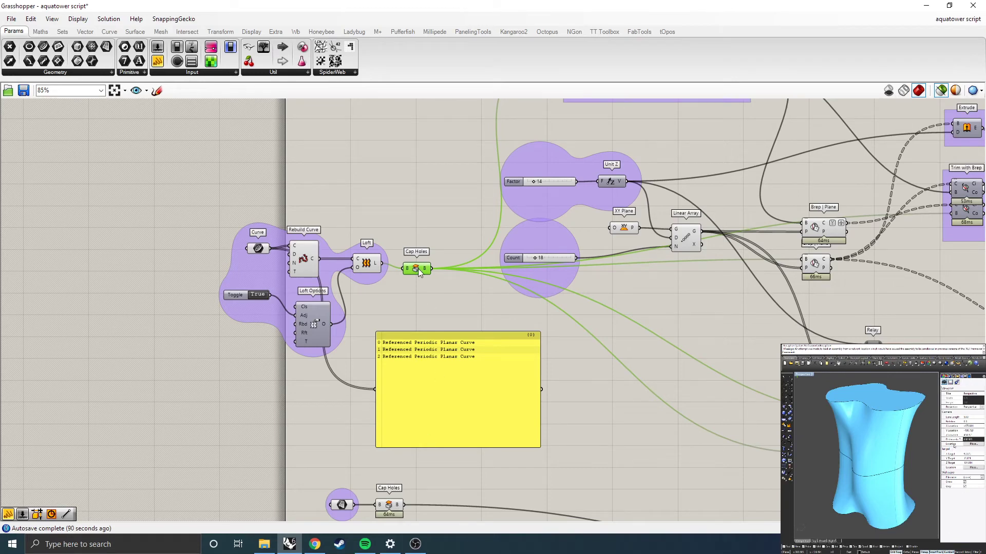
{"action": "mouse_move", "coordinate": [425, 272]}
{"action": "mouse_move", "coordinate": [397, 510]}
{"action": "left_click_drag", "start_coordinate": [404, 507], "coordinate": [406, 303]}
{"action": "scroll", "coordinate": [407, 303], "scroll_direction": "down", "scroll_amount": 2}
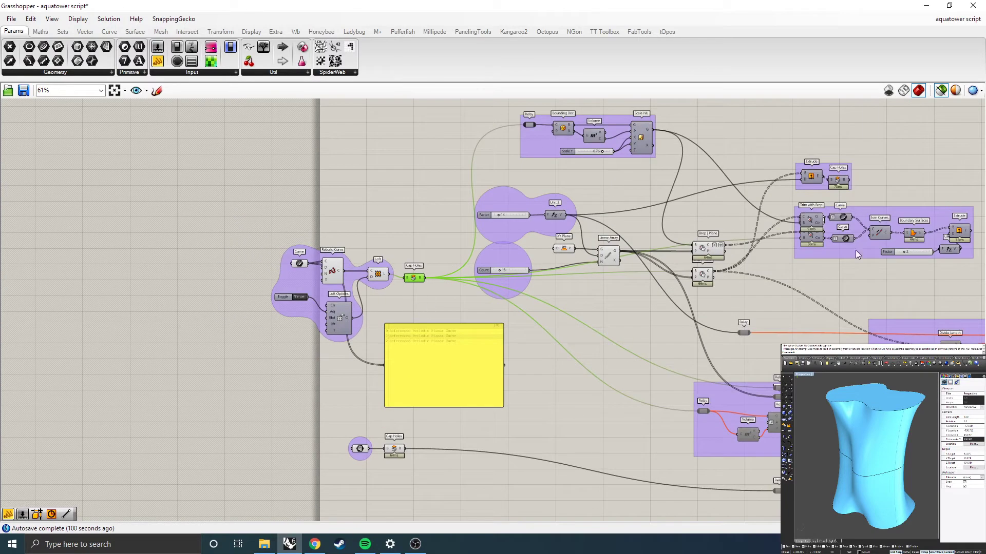
{"action": "left_click", "coordinate": [960, 232]}
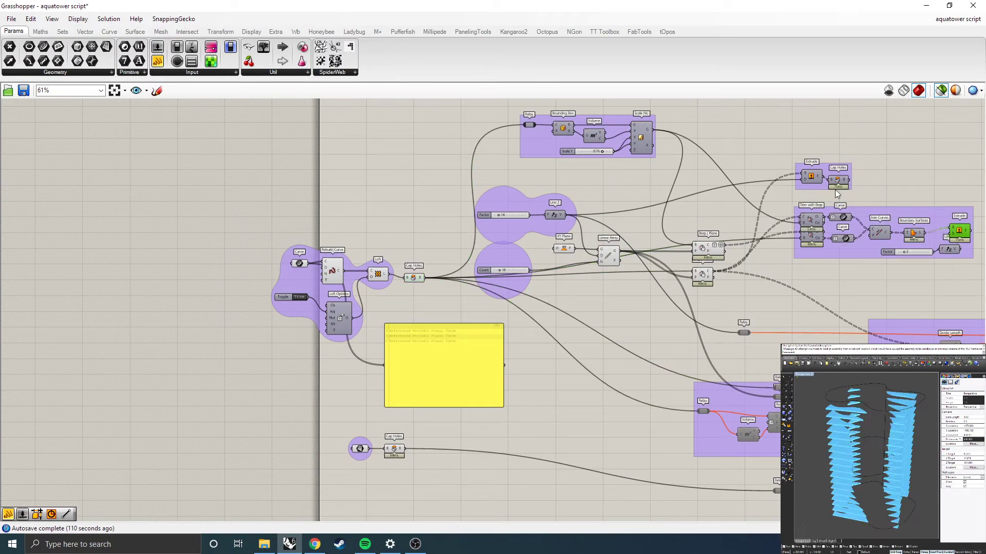
{"action": "left_click", "coordinate": [837, 181]}
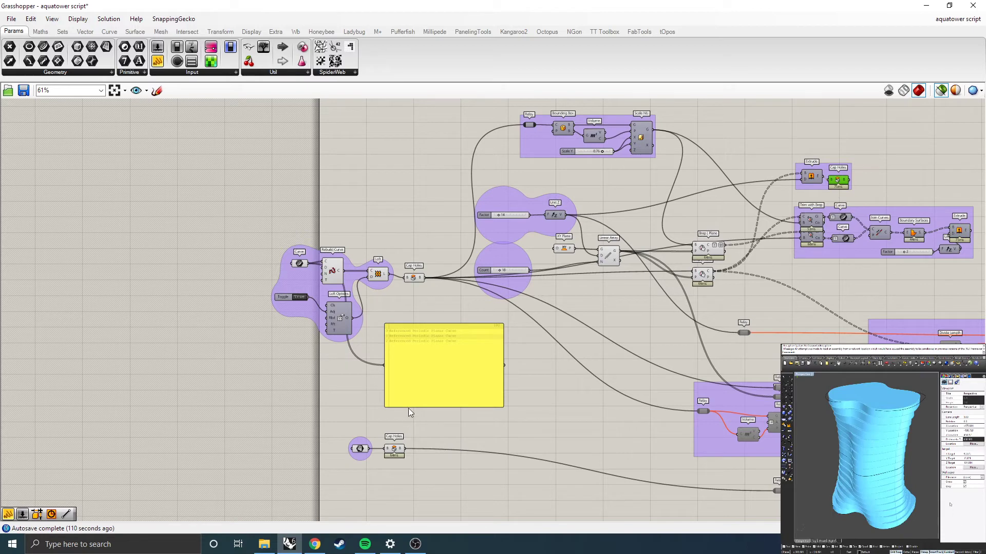
{"action": "left_click", "coordinate": [378, 273]}
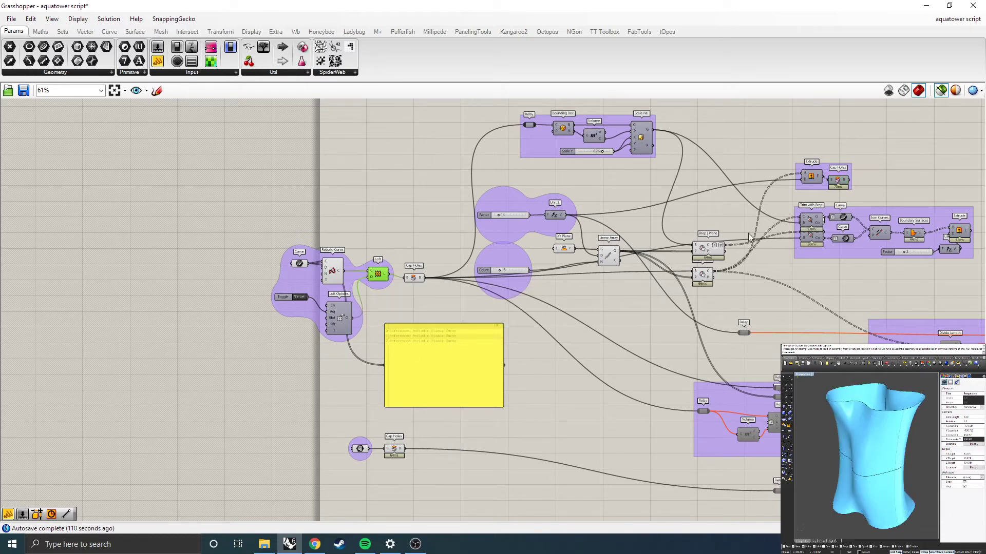
- Swap the lower Cap Holes output in for the Loft as input to the tower's Cap Holes, preview the resulting floors, and reconnect the Loft
{"action": "left_click", "coordinate": [838, 181]}
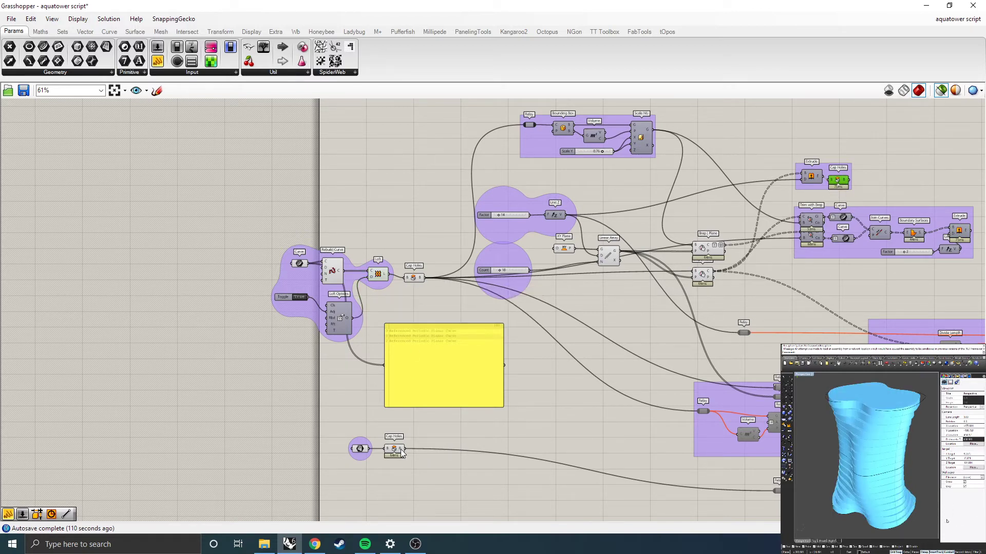
{"action": "left_click_drag", "start_coordinate": [403, 450], "coordinate": [403, 281]}
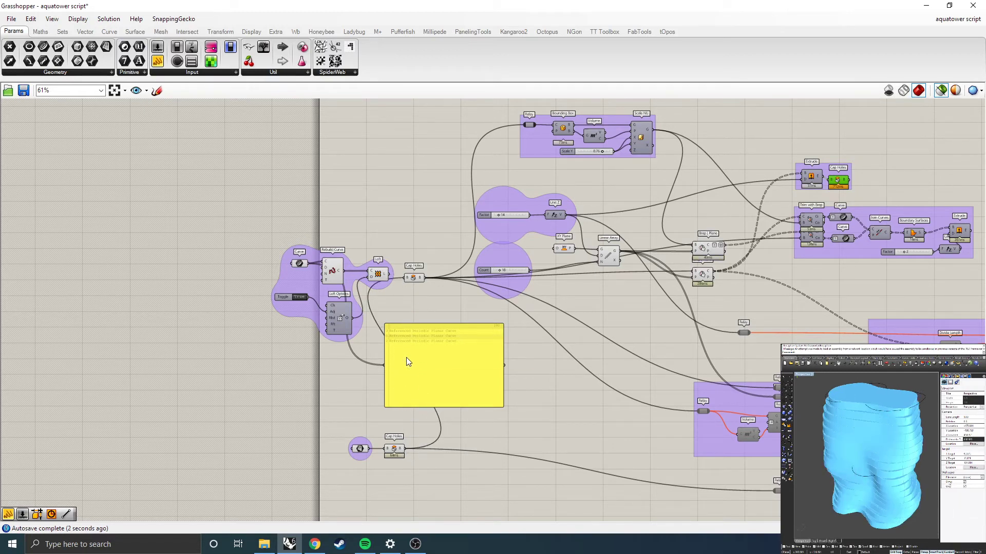
{"action": "left_click", "coordinate": [395, 450]}
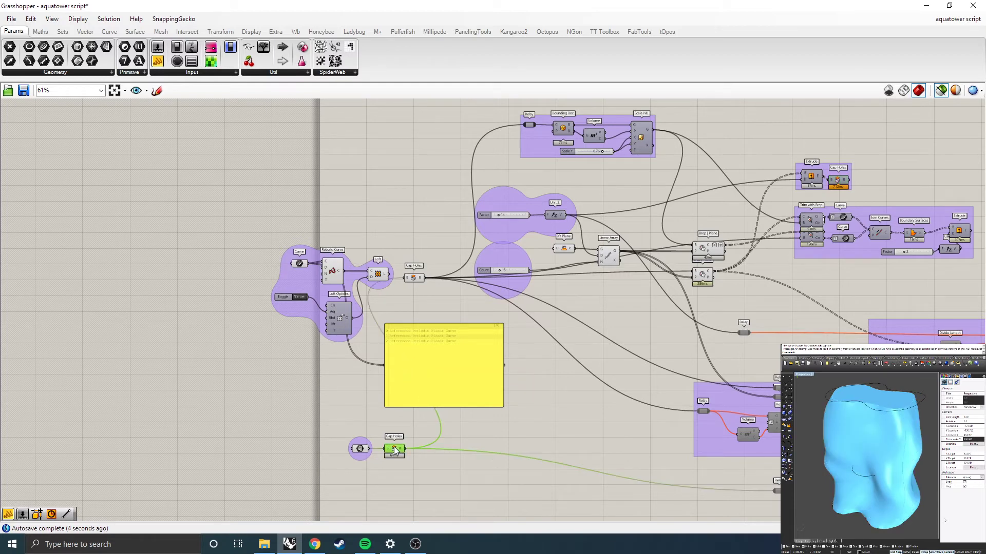
{"action": "left_click", "coordinate": [837, 182]}
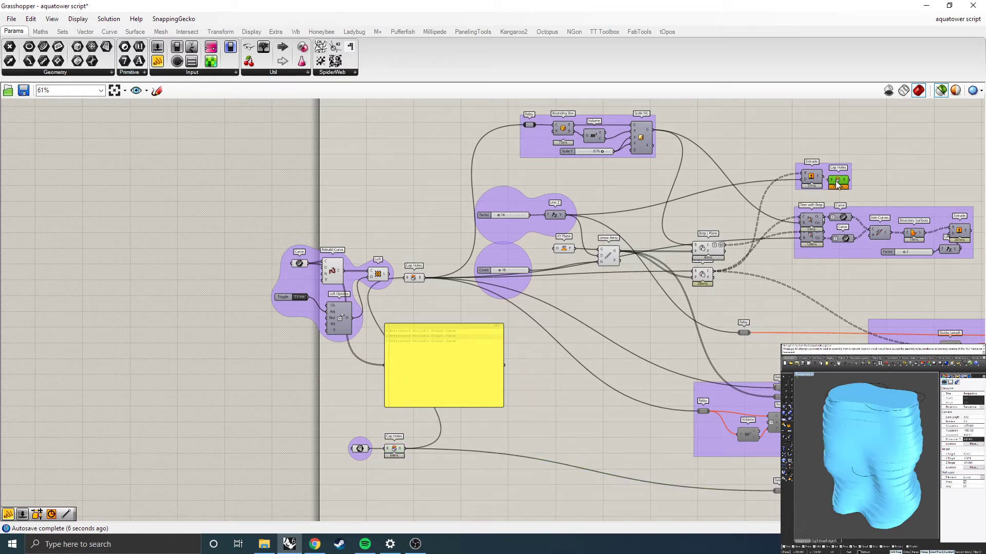
{"action": "left_click", "coordinate": [495, 436]}
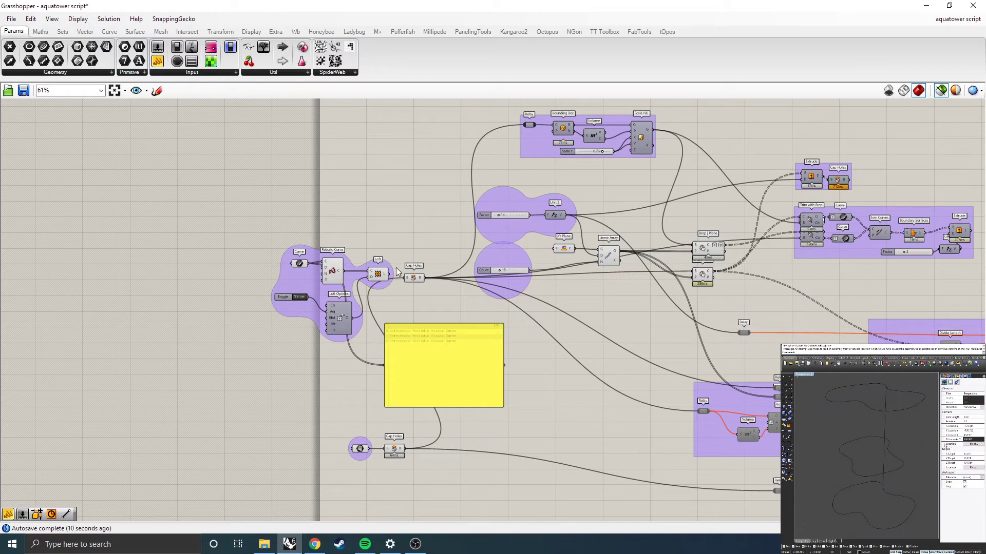
{"action": "left_click_drag", "start_coordinate": [390, 277], "coordinate": [407, 278]}
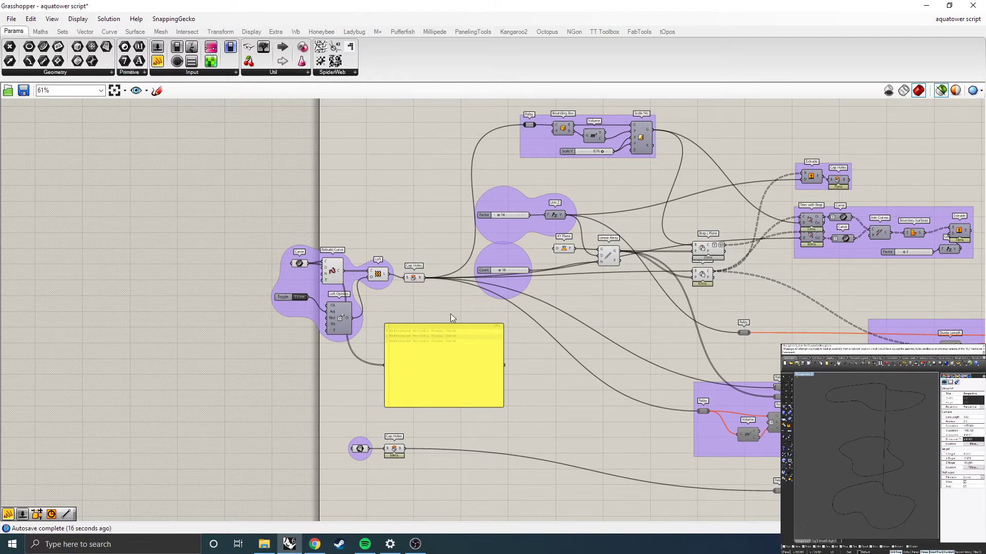
- Examine the Factor slider and Unit Z group, and preview the Cap Holes and Extrude components of the upper extrusion group
{"action": "scroll", "coordinate": [401, 322], "scroll_direction": "down", "scroll_amount": 2}
{"action": "scroll", "coordinate": [501, 191], "scroll_direction": "up", "scroll_amount": 3}
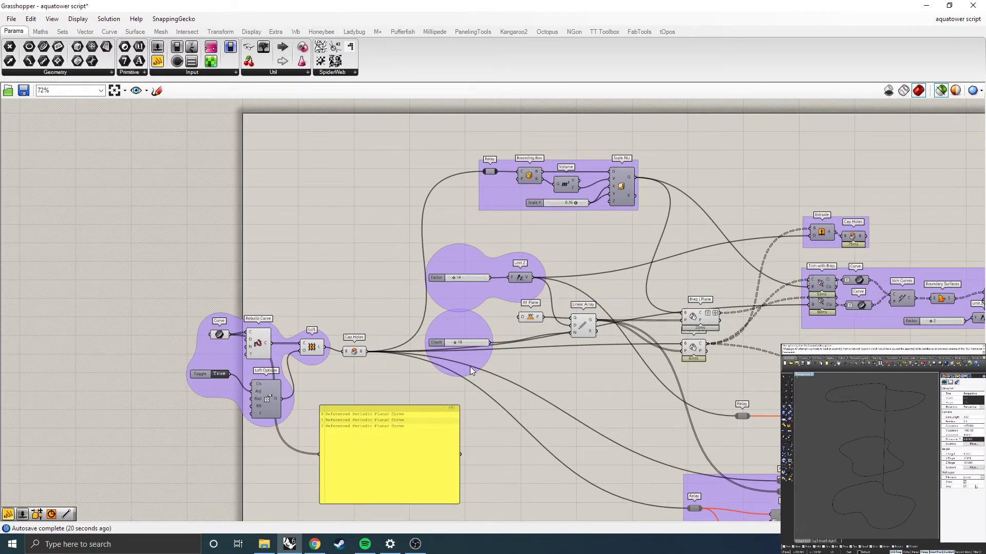
{"action": "scroll", "coordinate": [470, 367], "scroll_direction": "up", "scroll_amount": 1}
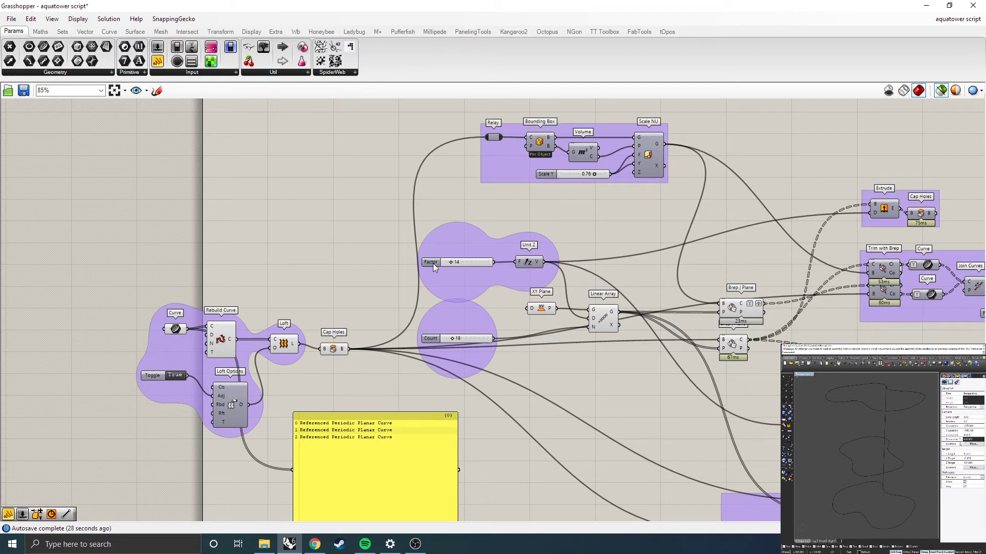
{"action": "left_click", "coordinate": [920, 213]}
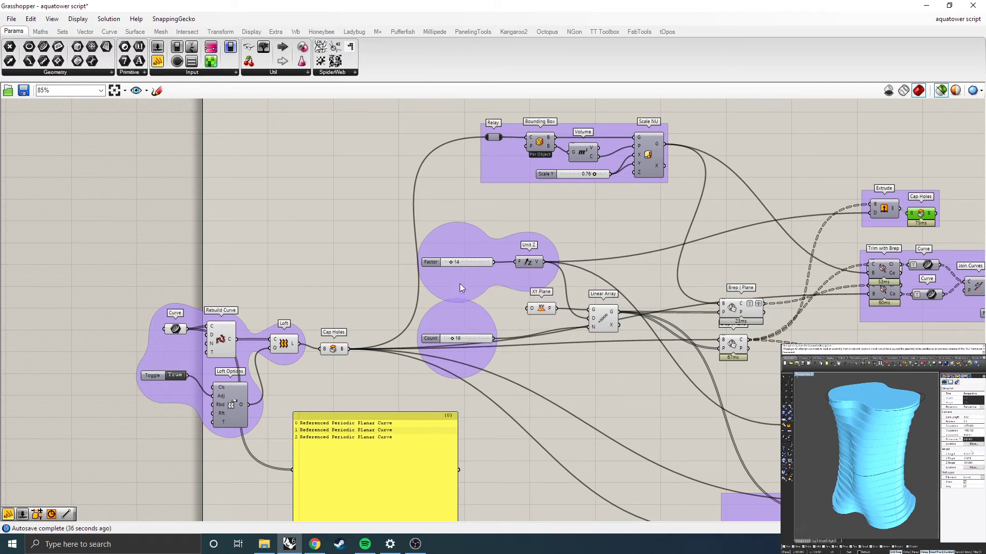
{"action": "left_click", "coordinate": [459, 282]}
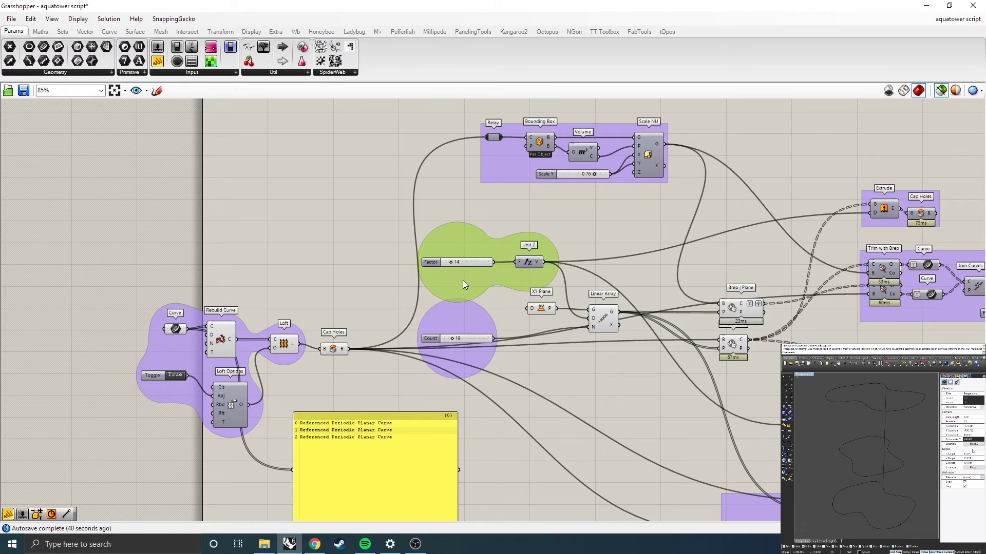
{"action": "scroll", "coordinate": [462, 277], "scroll_direction": "up", "scroll_amount": 1}
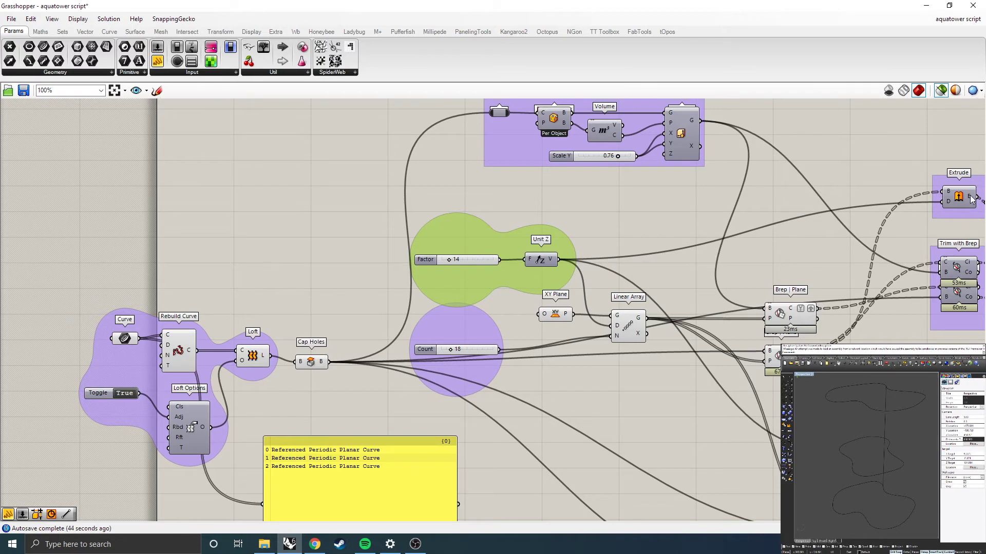
{"action": "left_click", "coordinate": [954, 199]}
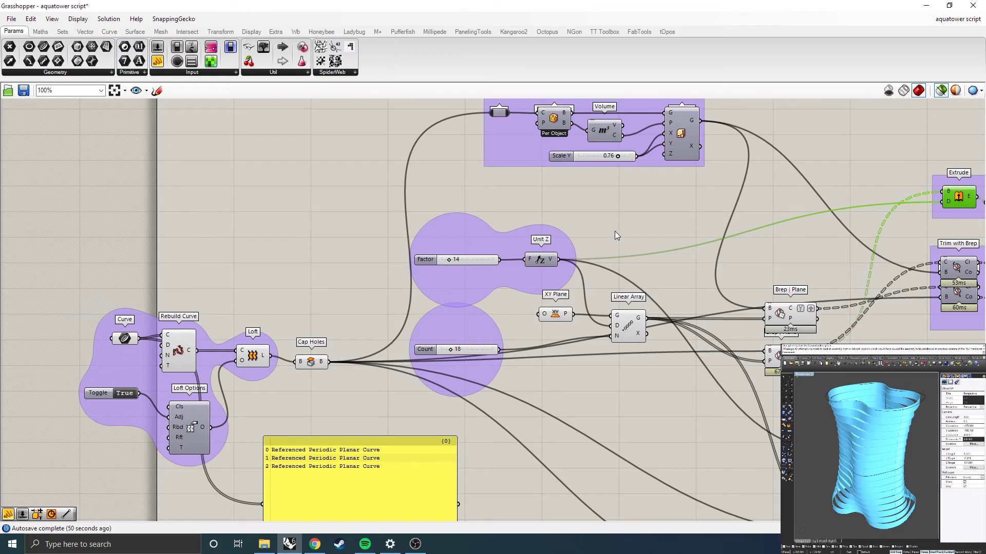
- Select the Count slider group, the Unit Z component and the XY Plane component to examine what feeds the Linear Array
{"action": "left_click", "coordinate": [452, 334]}
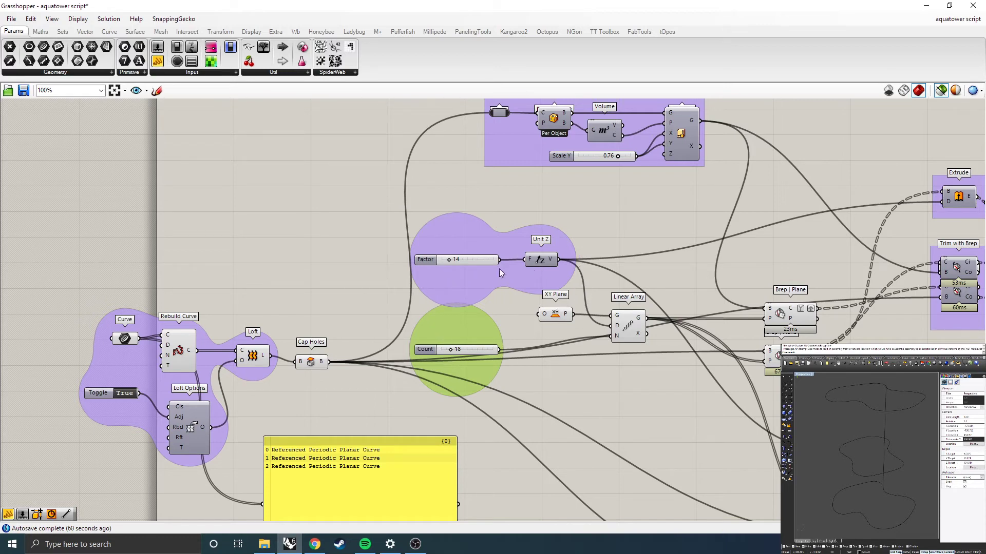
{"action": "left_click", "coordinate": [543, 260]}
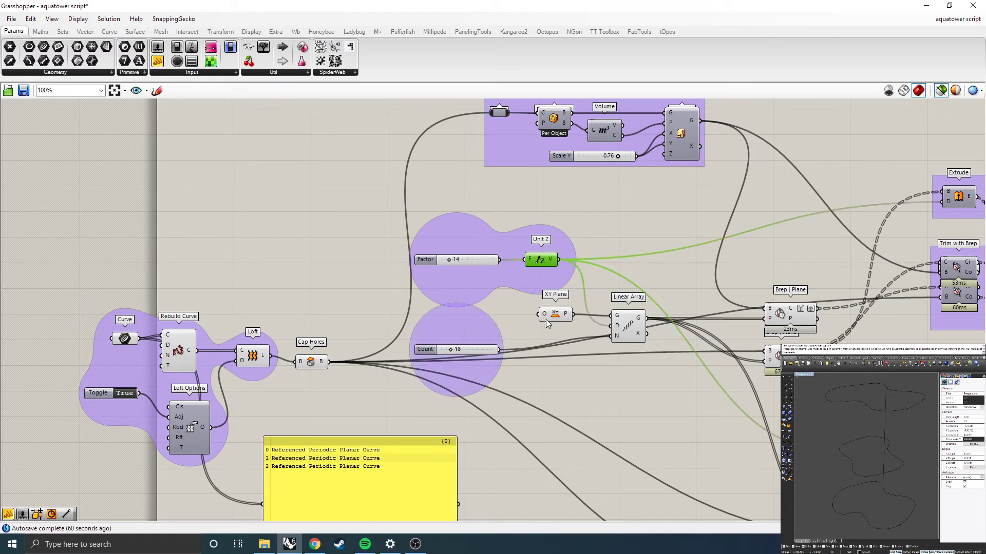
{"action": "left_click", "coordinate": [553, 318]}
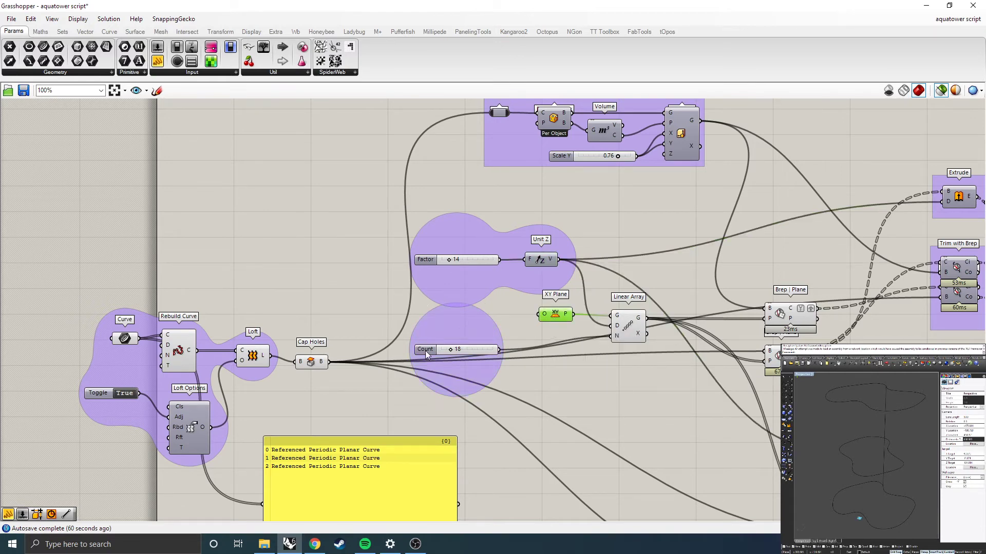
- Preview the extrusion group's Cap Holes result with the script window reduced to half width beside the Rhino viewport
{"action": "scroll", "coordinate": [367, 294], "scroll_direction": "down", "scroll_amount": 2}
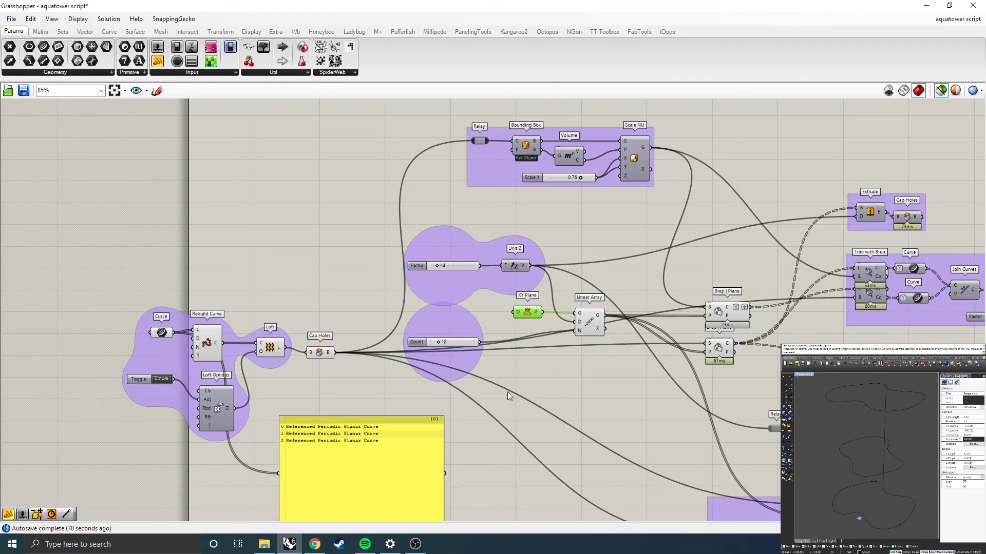
{"action": "left_click", "coordinate": [907, 216]}
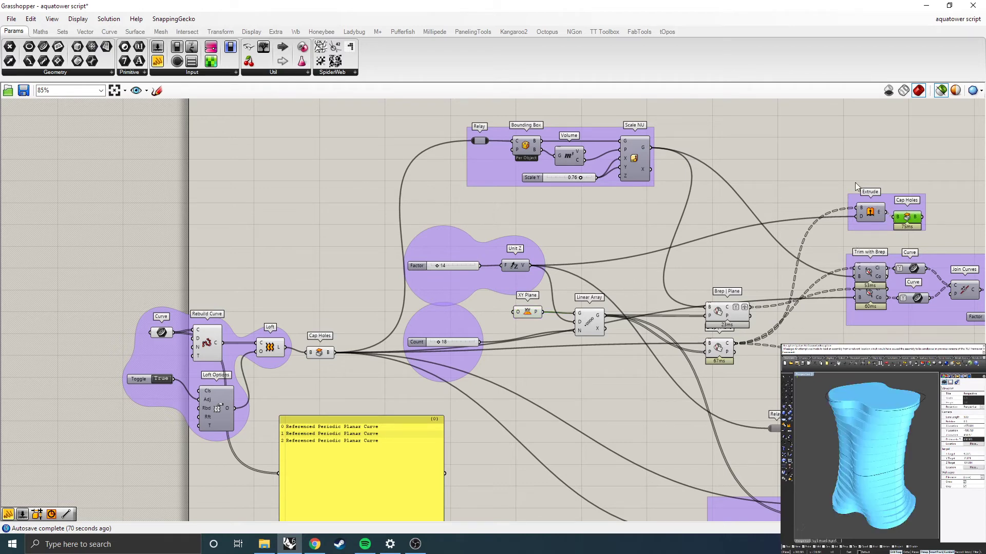
{"action": "scroll", "coordinate": [436, 273], "scroll_direction": "up", "scroll_amount": 2}
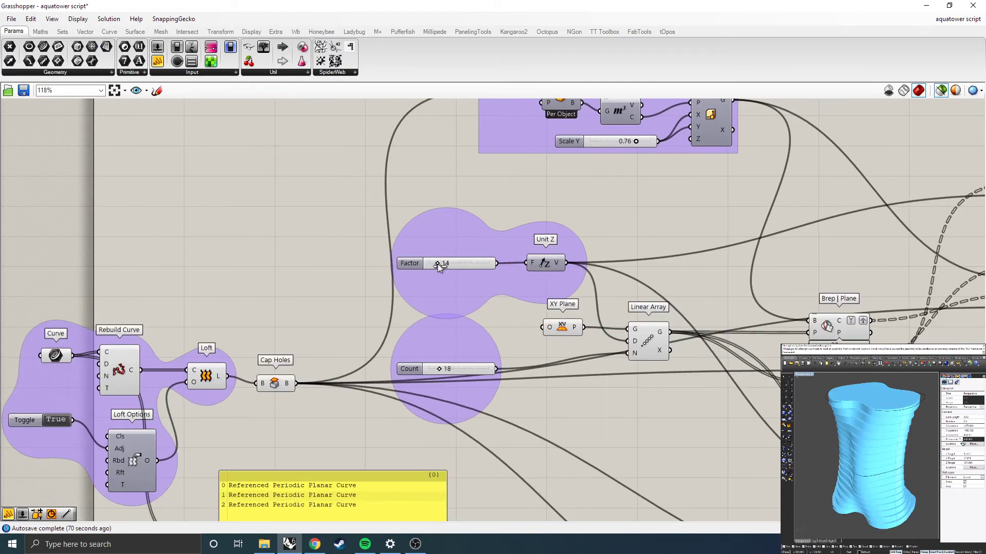
{"action": "scroll", "coordinate": [371, 278], "scroll_direction": "down", "scroll_amount": 1}
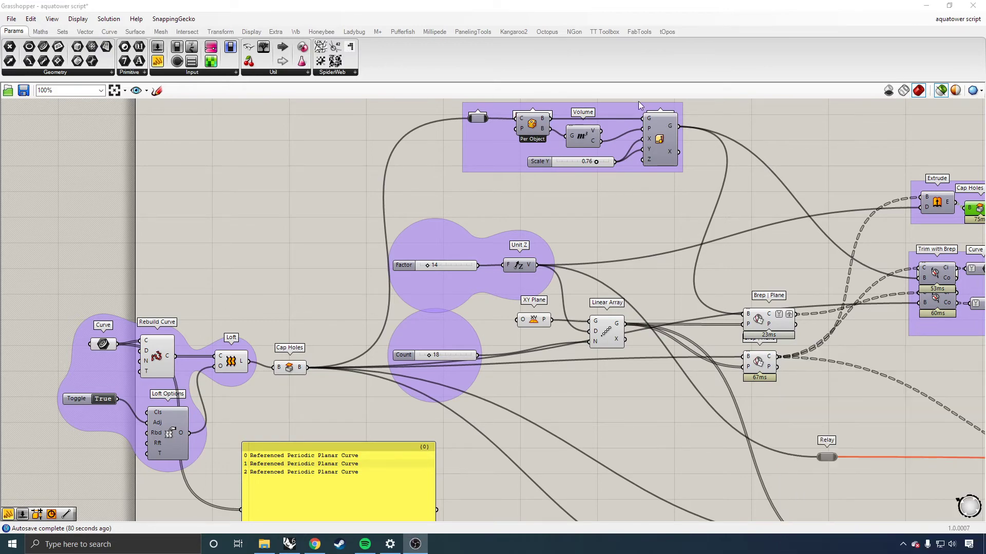
{"action": "left_click", "coordinate": [949, 6]}
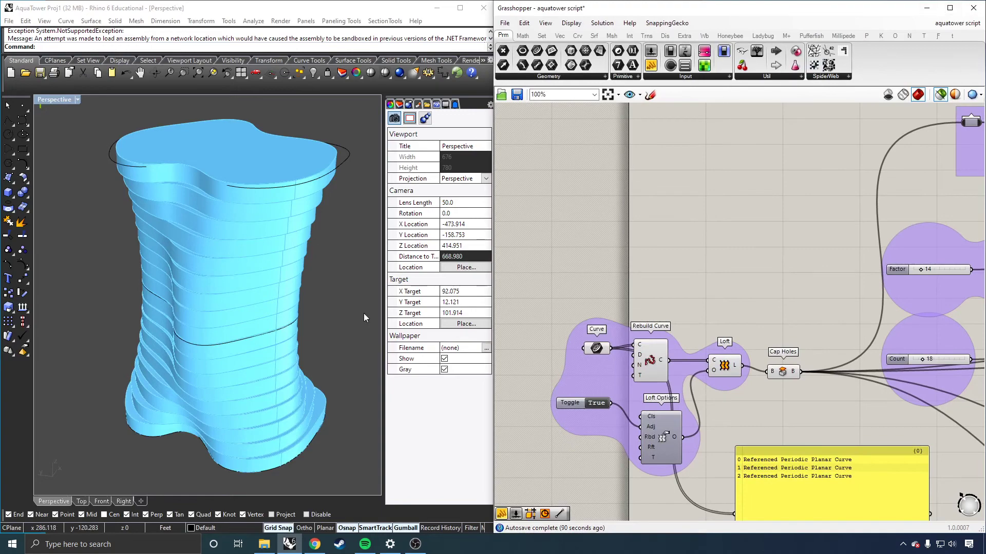
{"action": "left_click", "coordinate": [719, 231]}
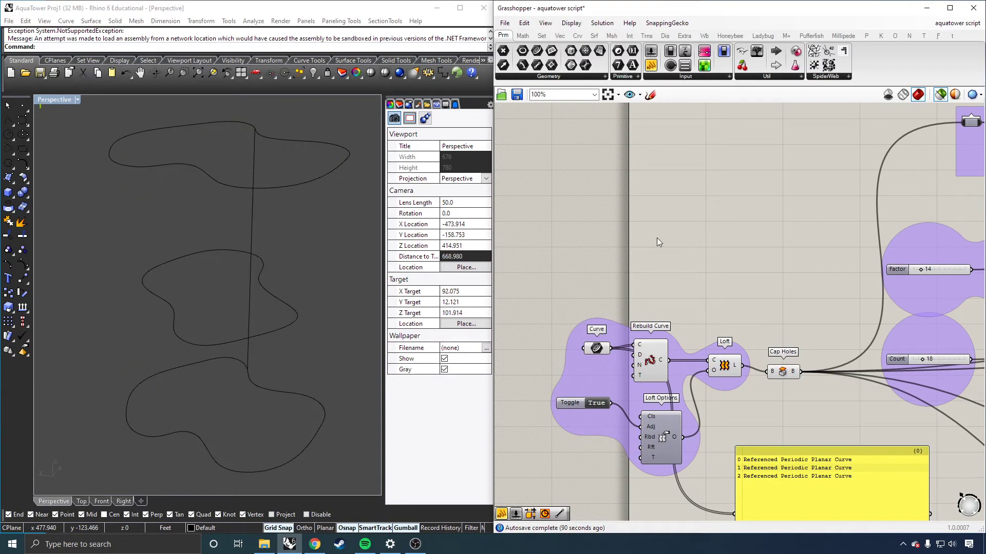
{"action": "scroll", "coordinate": [523, 239], "scroll_direction": "down", "scroll_amount": 5}
{"action": "scroll", "coordinate": [936, 233], "scroll_direction": "up", "scroll_amount": 5}
{"action": "left_click", "coordinate": [846, 215]}
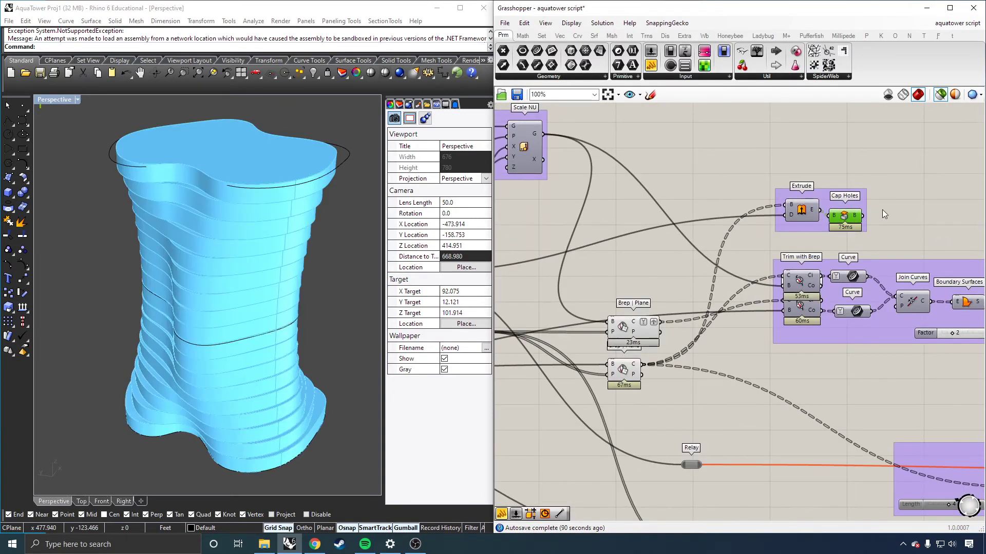
- Set the Factor slider feeding the Unit Z vector to 35
{"action": "scroll", "coordinate": [847, 217], "scroll_direction": "down", "scroll_amount": 4}
{"action": "scroll", "coordinate": [539, 245], "scroll_direction": "up", "scroll_amount": 4}
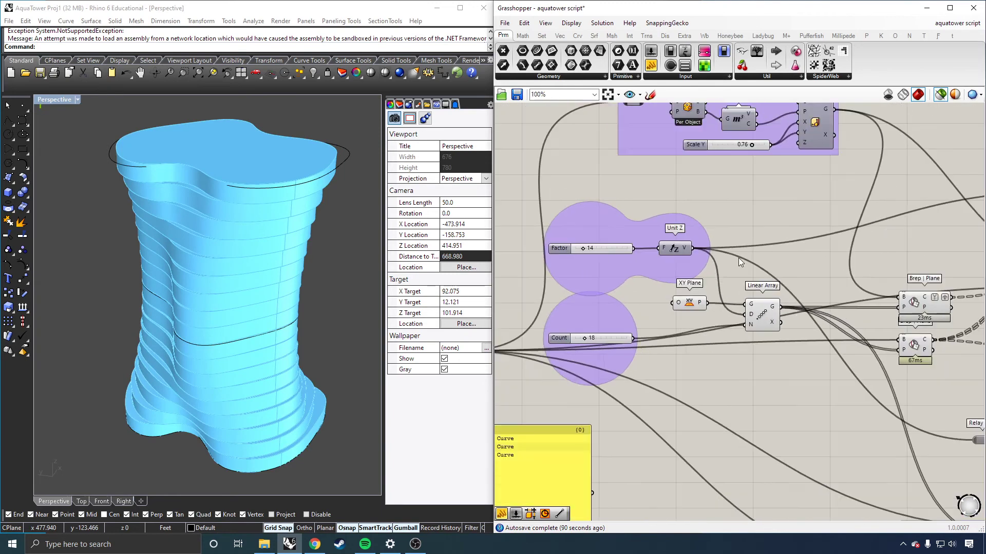
{"action": "scroll", "coordinate": [584, 246], "scroll_direction": "up", "scroll_amount": 4}
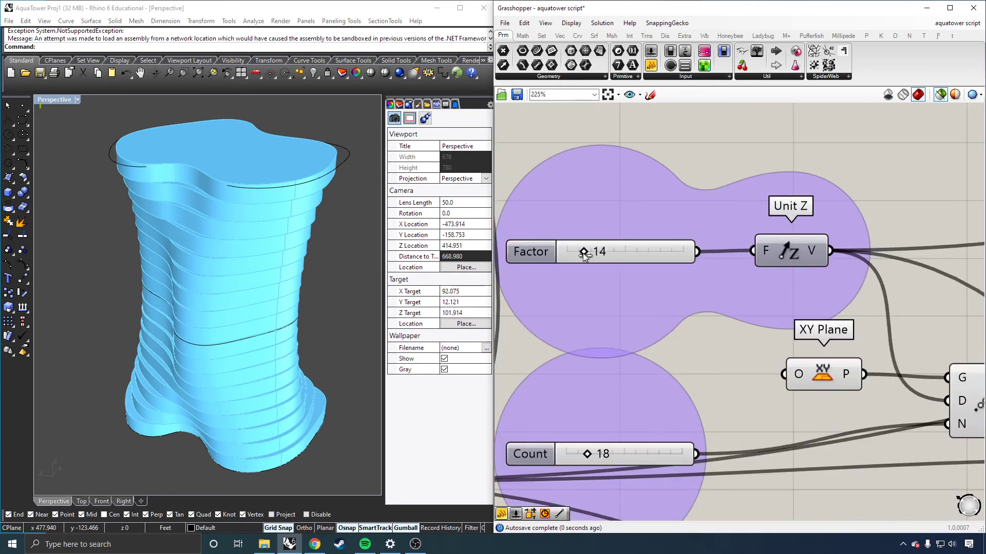
{"action": "left_click_drag", "start_coordinate": [585, 254], "coordinate": [607, 254]}
- Set the Factor slider feeding the Unit Z vector to 11
{"action": "scroll", "coordinate": [546, 348], "scroll_direction": "down", "scroll_amount": 5}
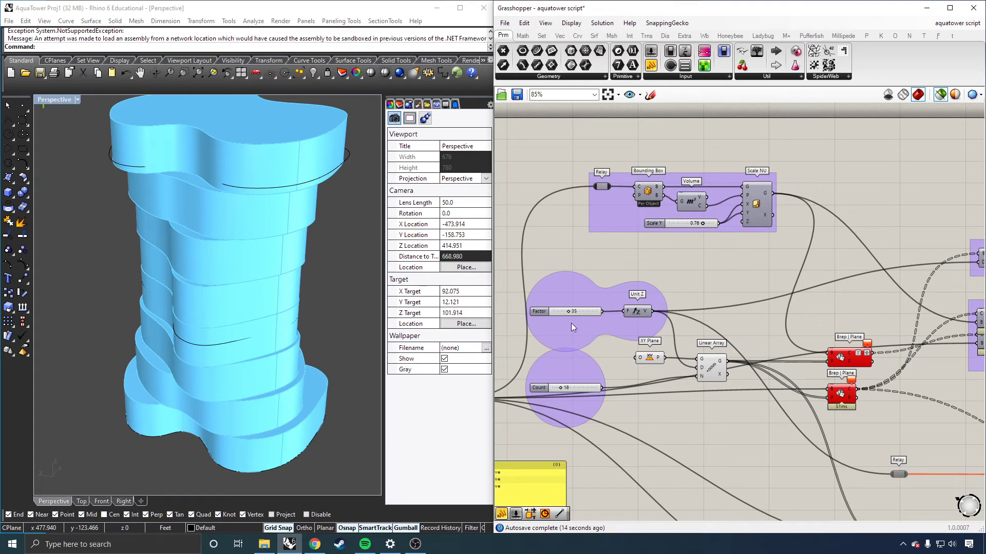
{"action": "scroll", "coordinate": [531, 315], "scroll_direction": "up", "scroll_amount": 2}
{"action": "scroll", "coordinate": [564, 323], "scroll_direction": "up", "scroll_amount": 2}
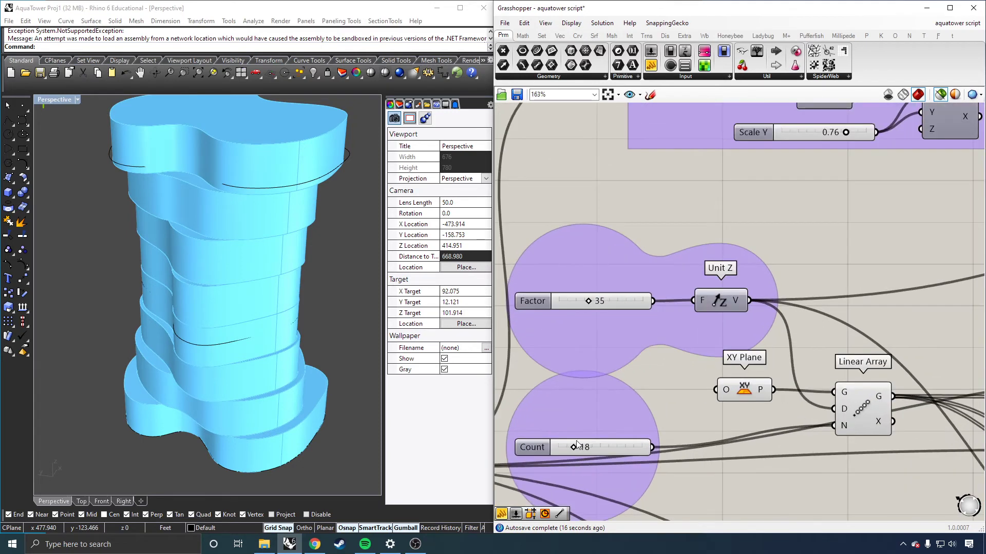
{"action": "left_click_drag", "start_coordinate": [590, 304], "coordinate": [571, 305]}
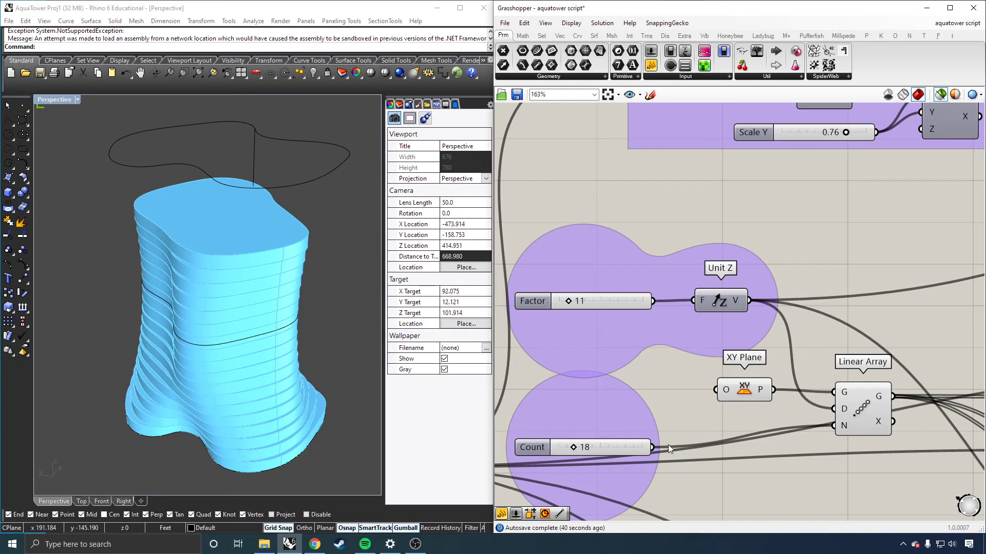
- Select the Count slider group and preview the extrusion group's Cap Holes result
{"action": "left_click", "coordinate": [550, 479]}
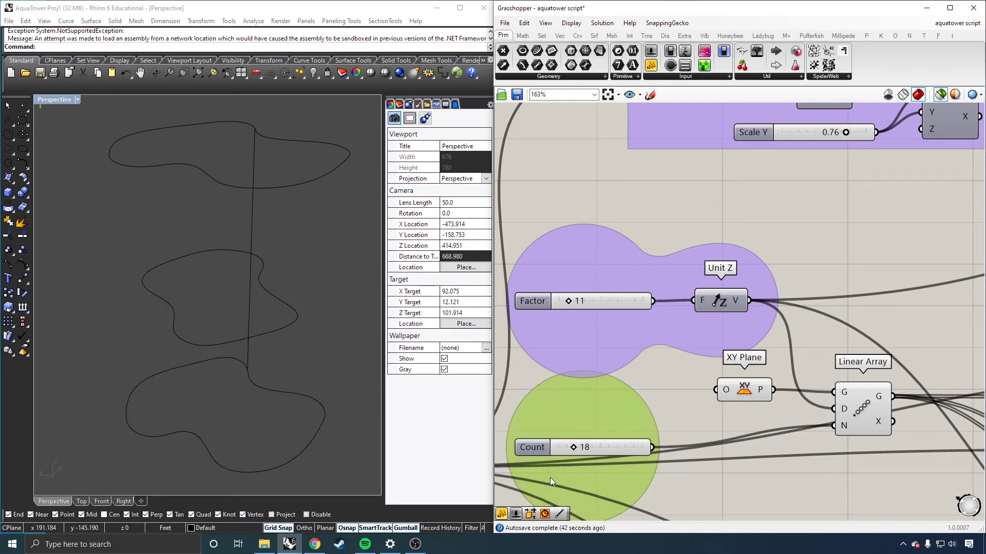
{"action": "scroll", "coordinate": [570, 398], "scroll_direction": "down", "scroll_amount": 6}
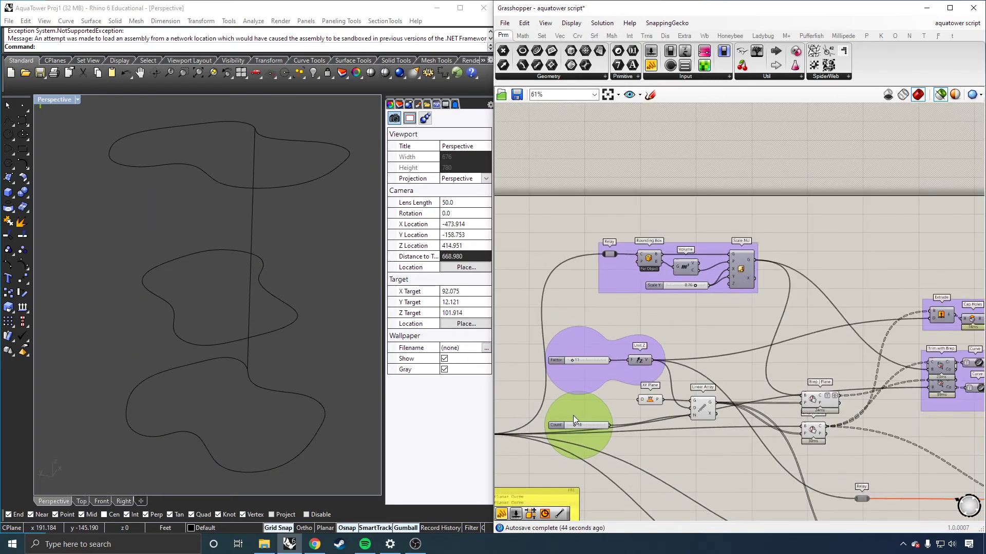
{"action": "left_click", "coordinate": [857, 352]}
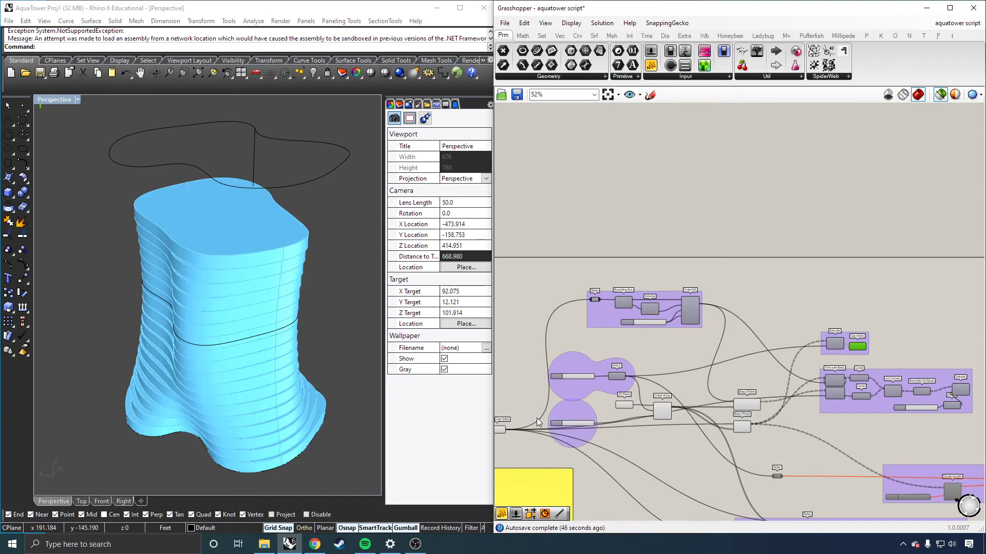
- Compare the previews of the two Brep | Plane intersection components by selecting each in turn
{"action": "scroll", "coordinate": [568, 424], "scroll_direction": "up", "scroll_amount": 4}
{"action": "scroll", "coordinate": [628, 420], "scroll_direction": "down", "scroll_amount": 1}
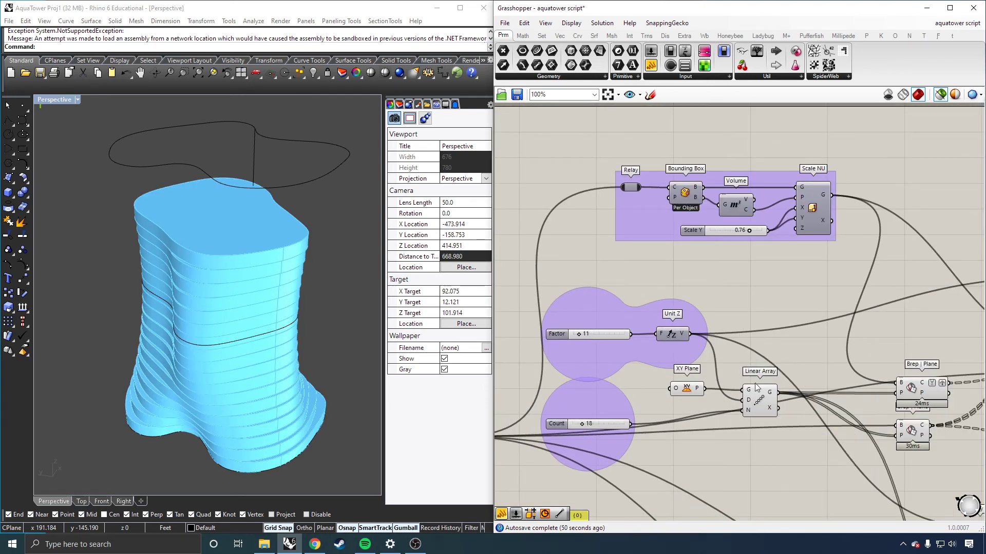
{"action": "left_click", "coordinate": [915, 389]}
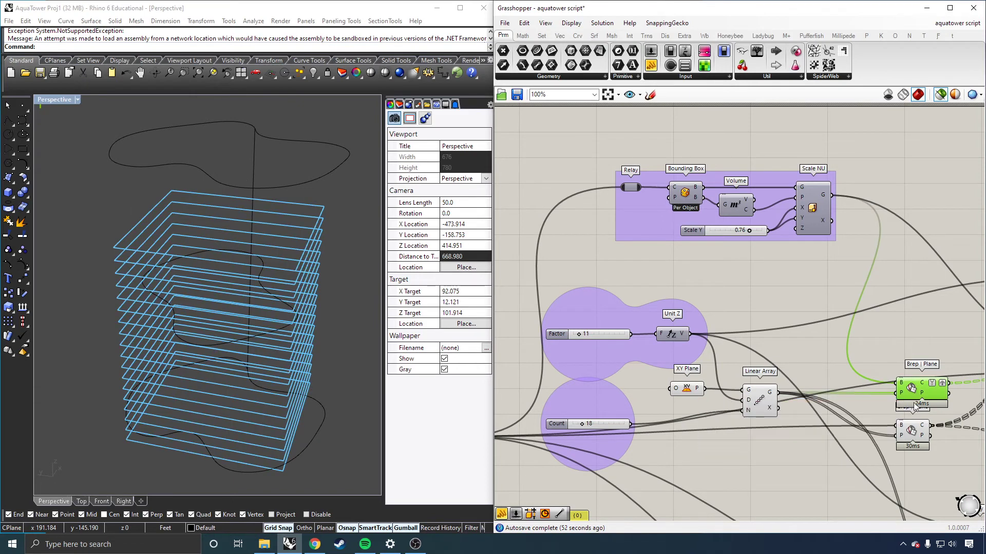
{"action": "left_click", "coordinate": [916, 436]}
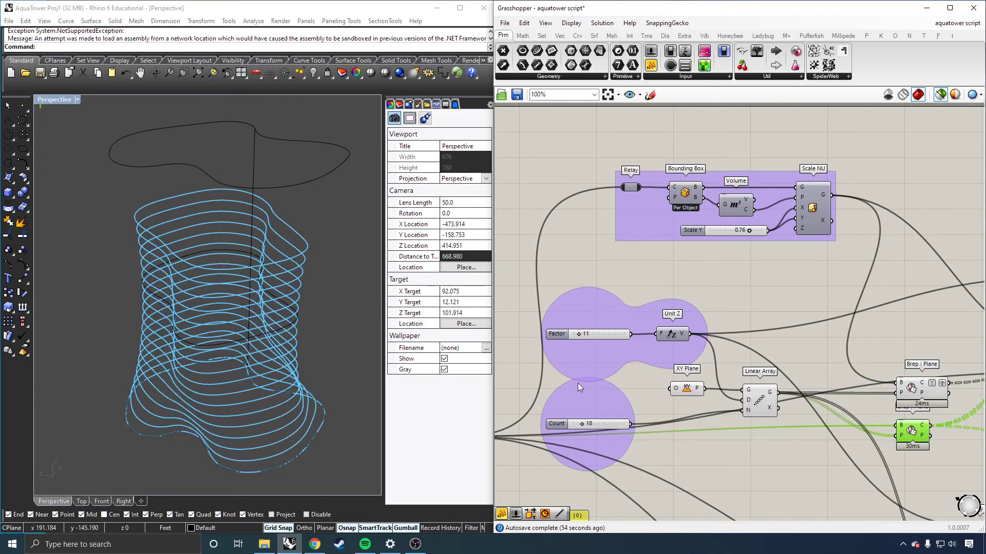
- Set the Count slider feeding the Linear Array to 19
{"action": "left_click_drag", "start_coordinate": [582, 425], "coordinate": [584, 424]}
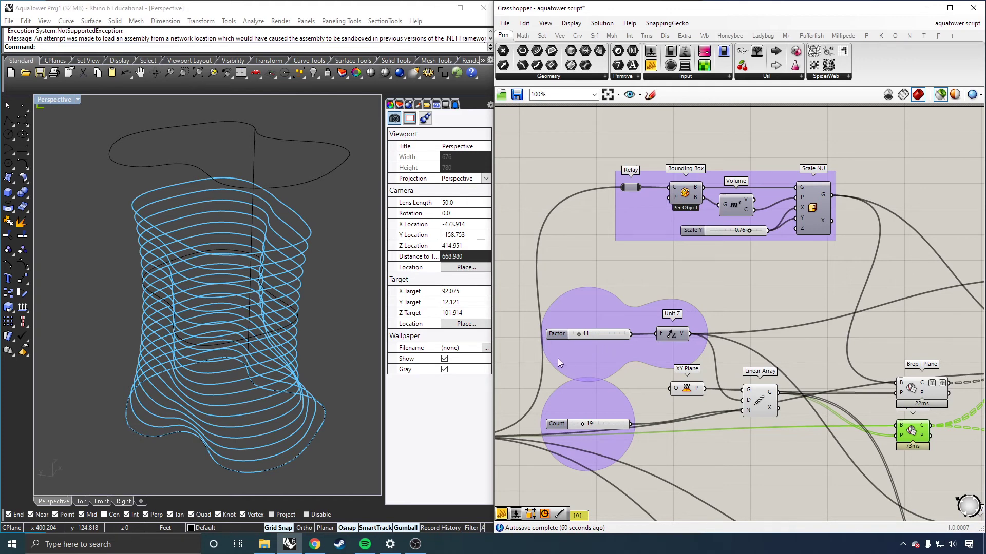
{"action": "scroll", "coordinate": [557, 358], "scroll_direction": "down", "scroll_amount": 1}
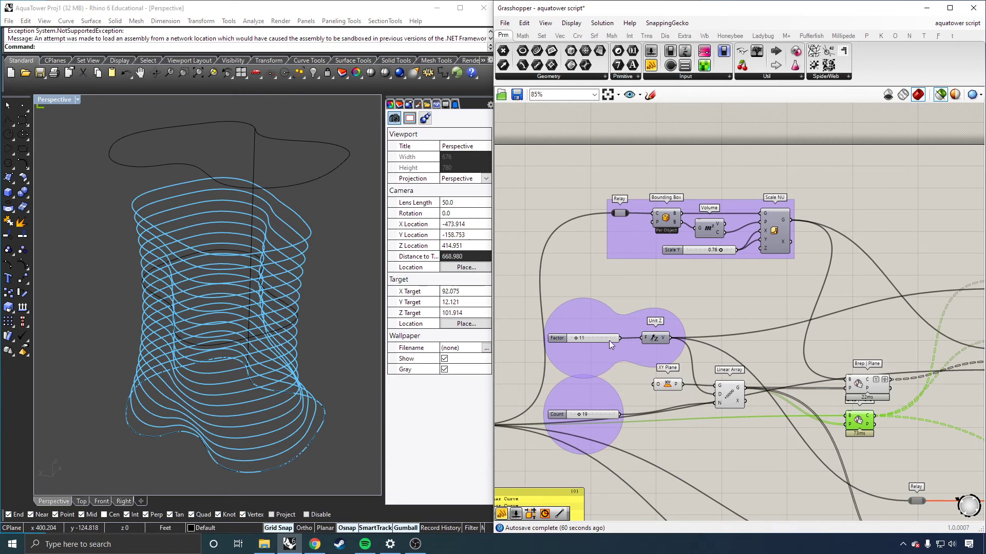
- Preview the Extrude that feeds Cap Holes and the Extrude at the end of the Trim with Brep group
{"action": "scroll", "coordinate": [608, 340], "scroll_direction": "down", "scroll_amount": 4}
{"action": "scroll", "coordinate": [914, 309], "scroll_direction": "up", "scroll_amount": 2}
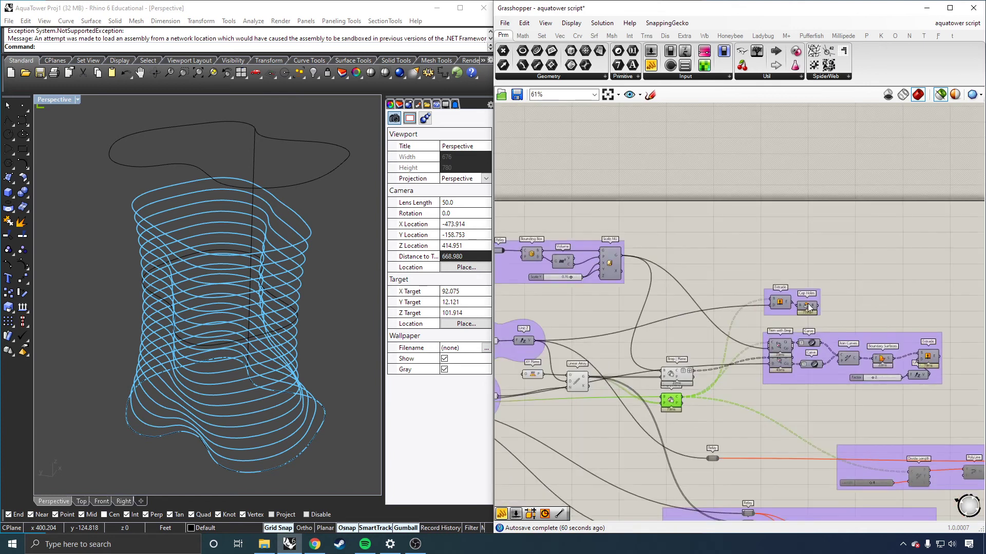
{"action": "left_click", "coordinate": [781, 303]}
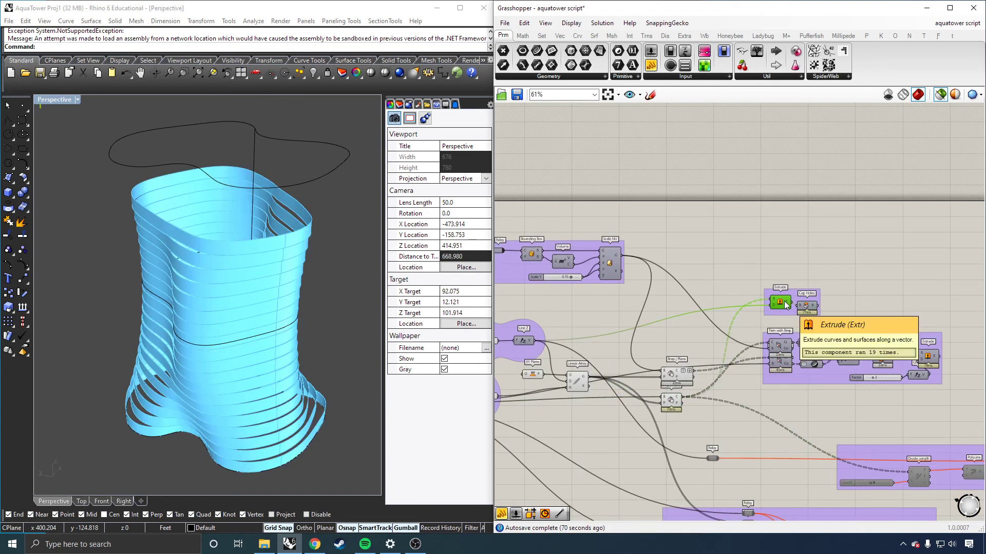
{"action": "left_click", "coordinate": [928, 357]}
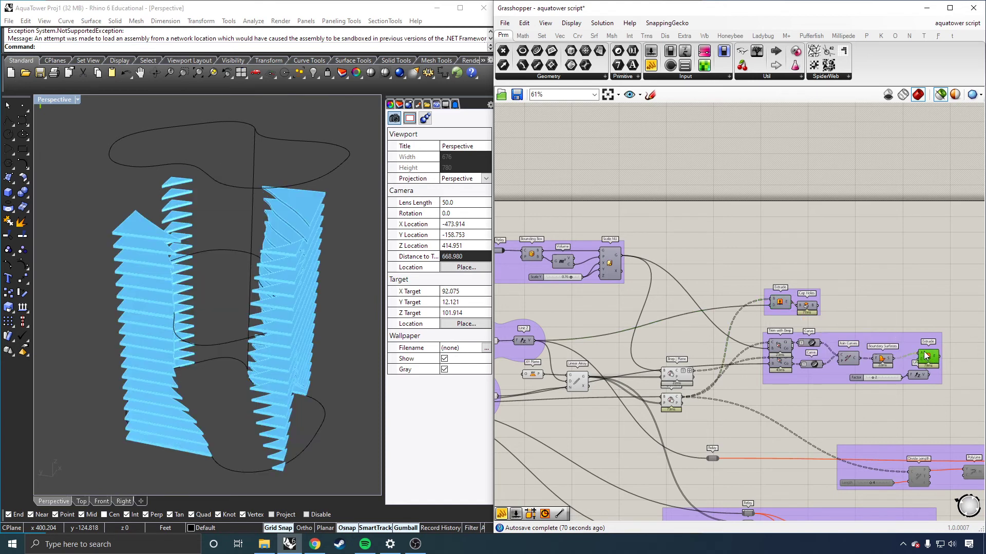
{"action": "scroll", "coordinate": [872, 295], "scroll_direction": "down", "scroll_amount": 1}
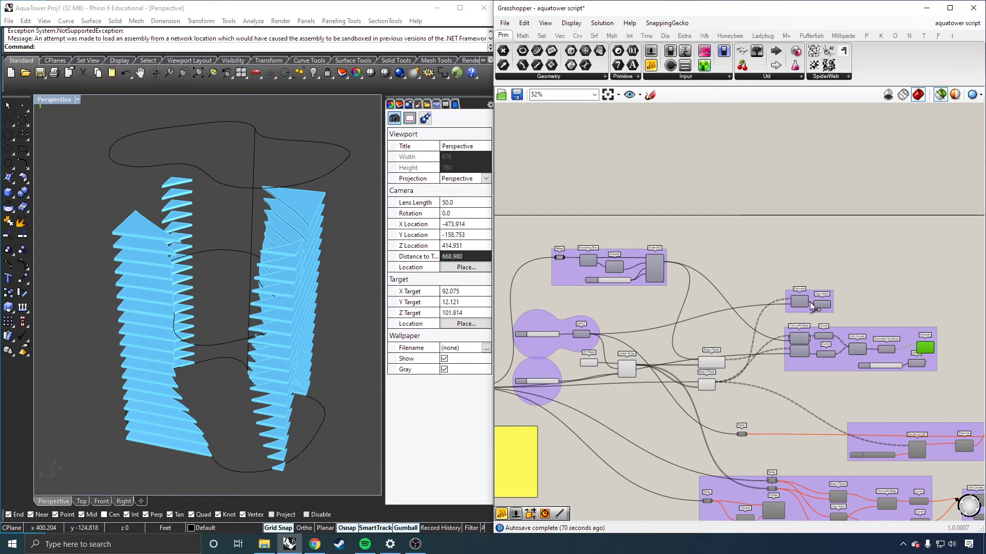
- Preview the Scale NU box and compare the section curves of the two Brep | Plane components
{"action": "left_click", "coordinate": [793, 301]}
{"action": "left_click", "coordinate": [655, 276]}
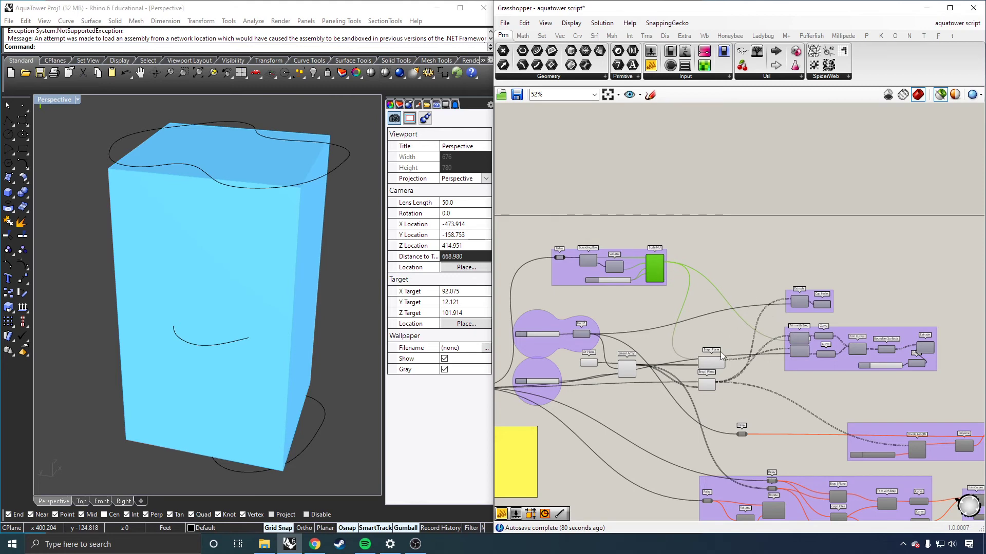
{"action": "left_click", "coordinate": [708, 362]}
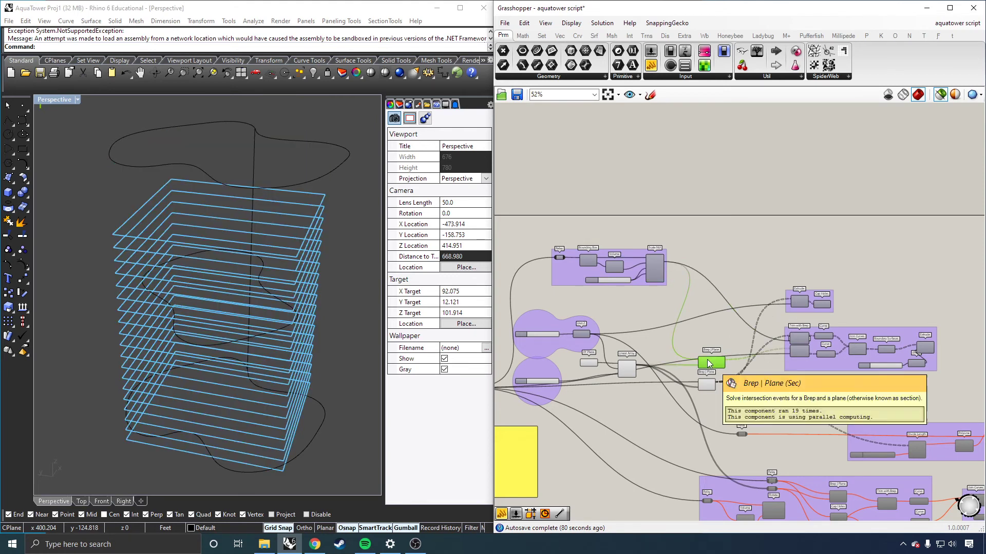
{"action": "left_click", "coordinate": [705, 384]}
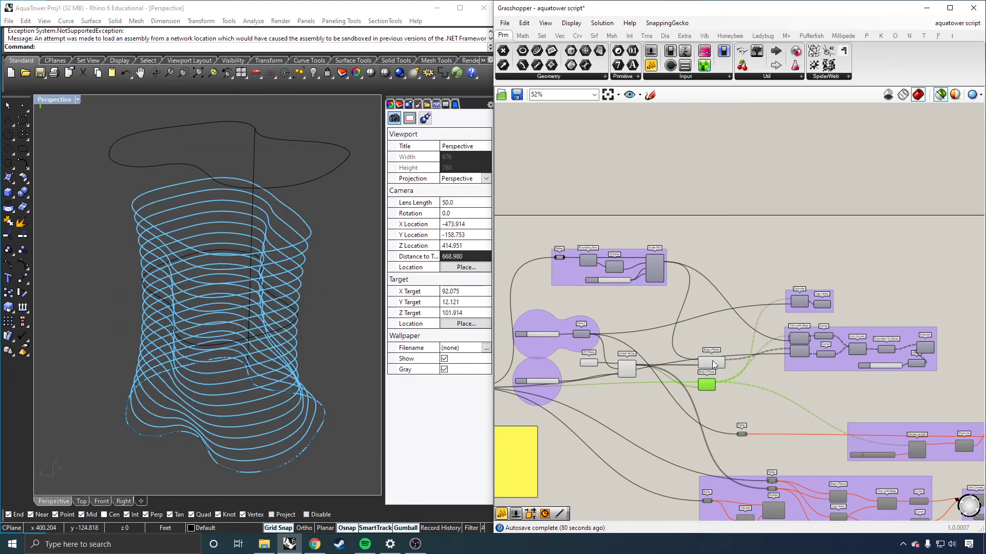
{"action": "left_click", "coordinate": [712, 363]}
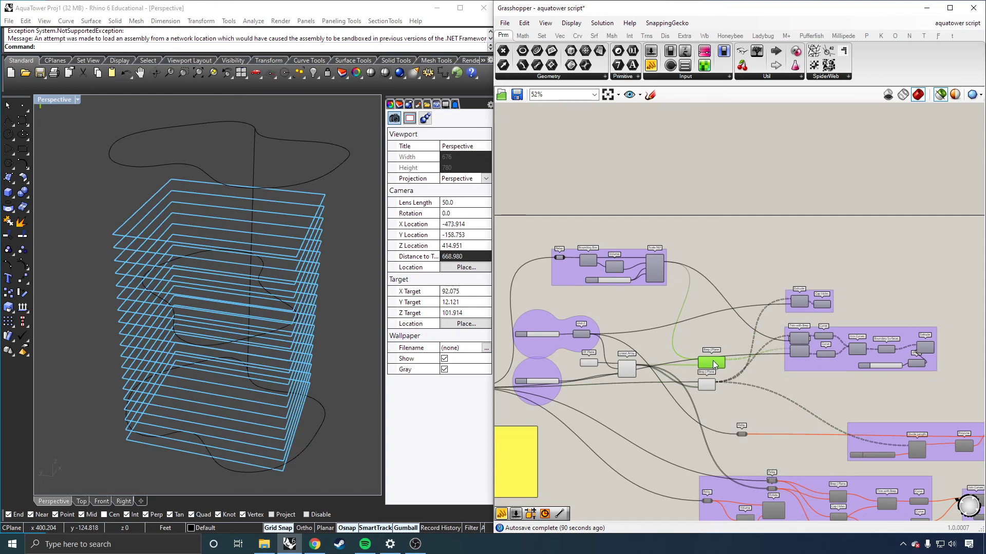
- Inspect the two Trim with Brep components and compare the previews of the Curve containers they feed
{"action": "left_click", "coordinate": [794, 335]}
{"action": "left_click", "coordinate": [803, 354]}
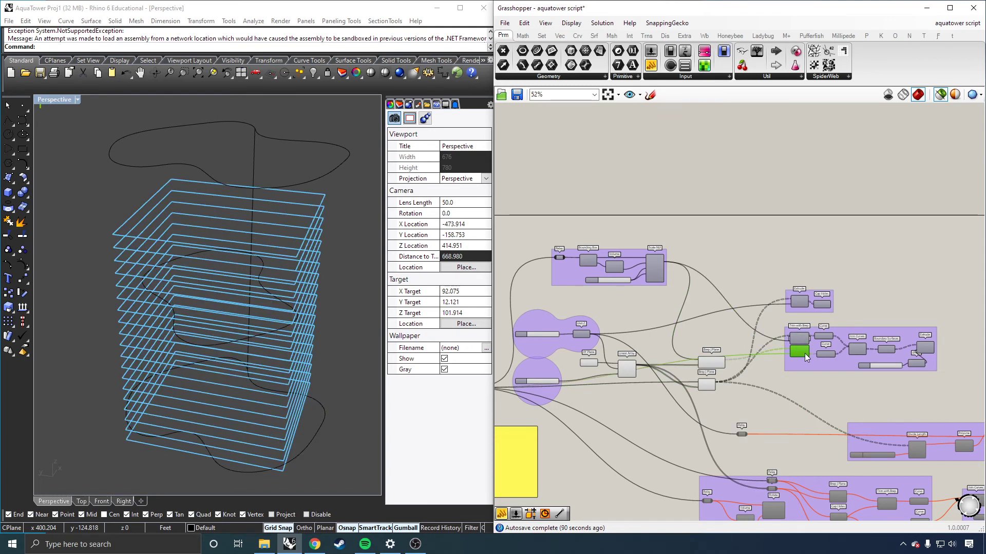
{"action": "left_click", "coordinate": [825, 337]}
{"action": "left_click_drag", "start_coordinate": [830, 355], "coordinate": [828, 355]}
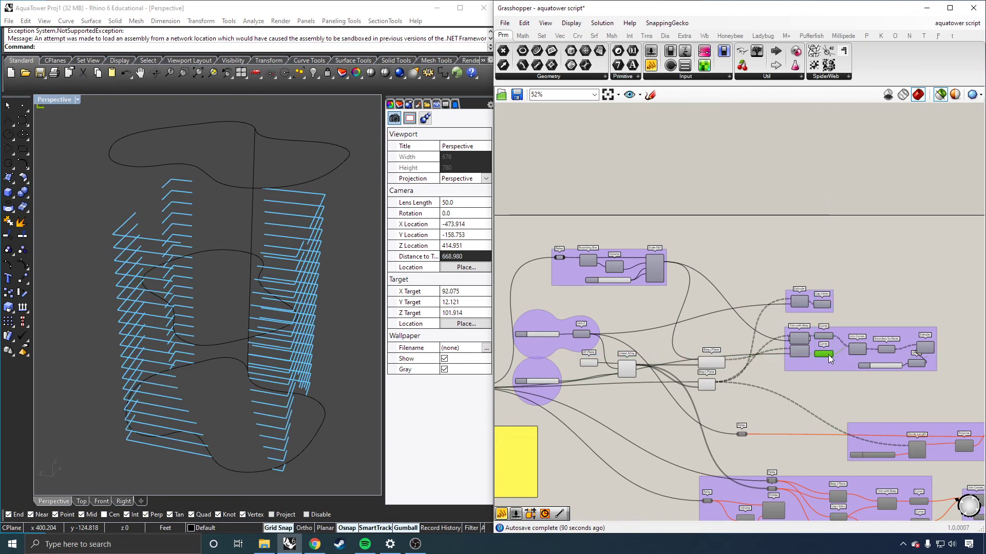
{"action": "left_click", "coordinate": [824, 337]}
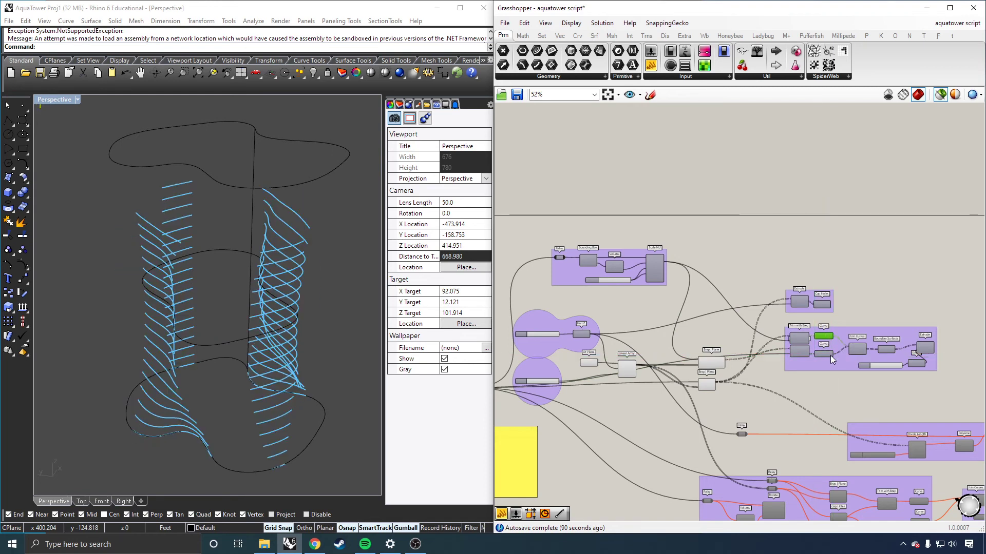
{"action": "left_click", "coordinate": [824, 353]}
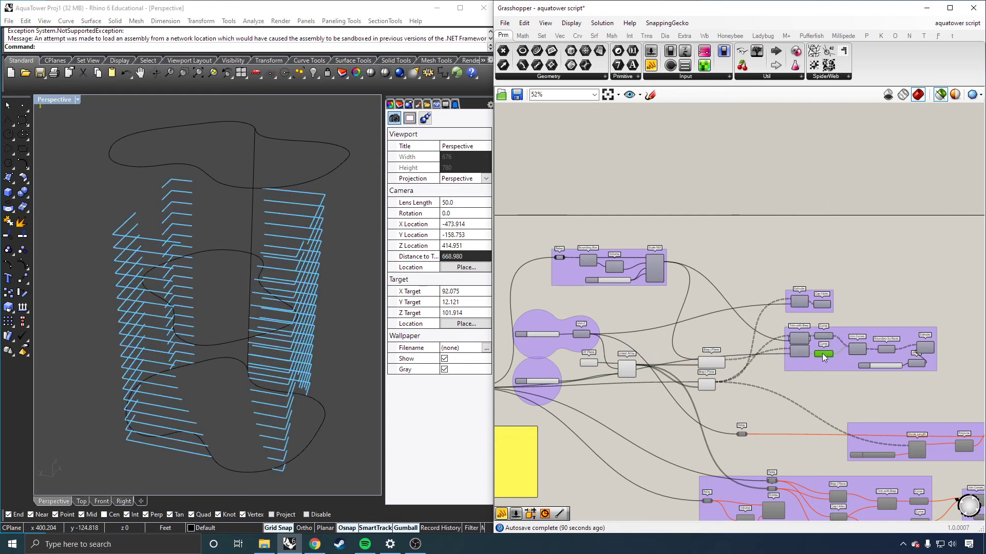
- Preview the Join Curves result and the final Extrude in the Trim with Brep group
{"action": "left_click", "coordinate": [860, 350]}
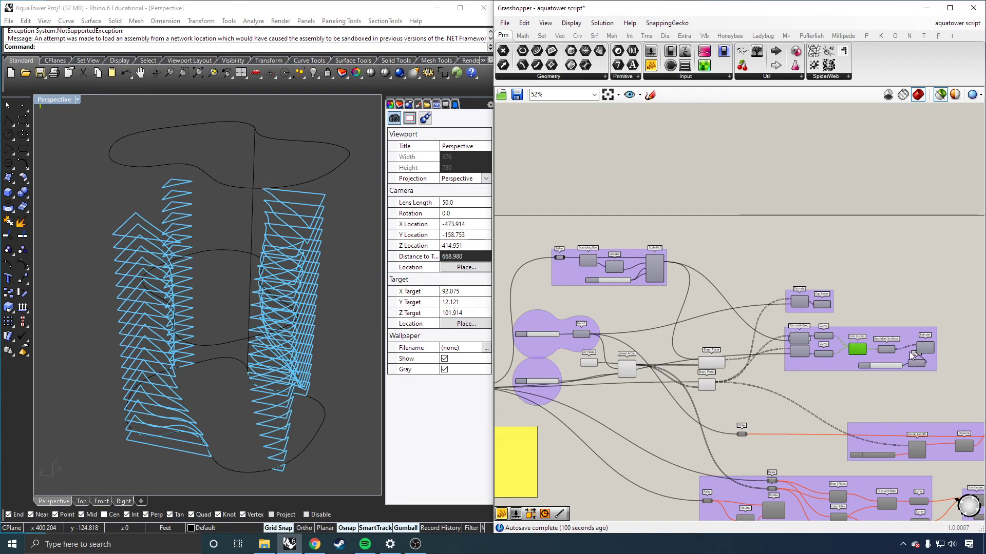
{"action": "left_click", "coordinate": [926, 349]}
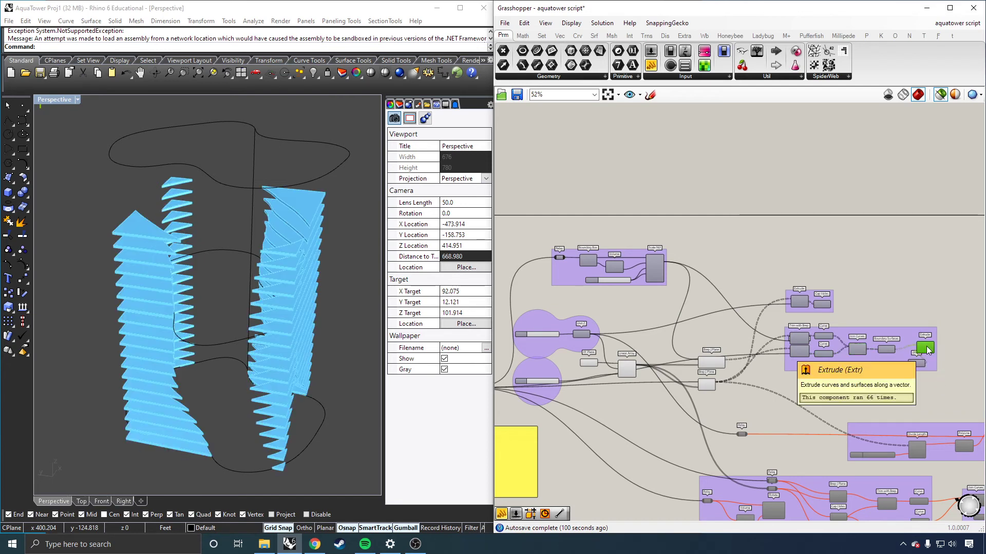
{"action": "scroll", "coordinate": [889, 367], "scroll_direction": "up", "scroll_amount": 3}
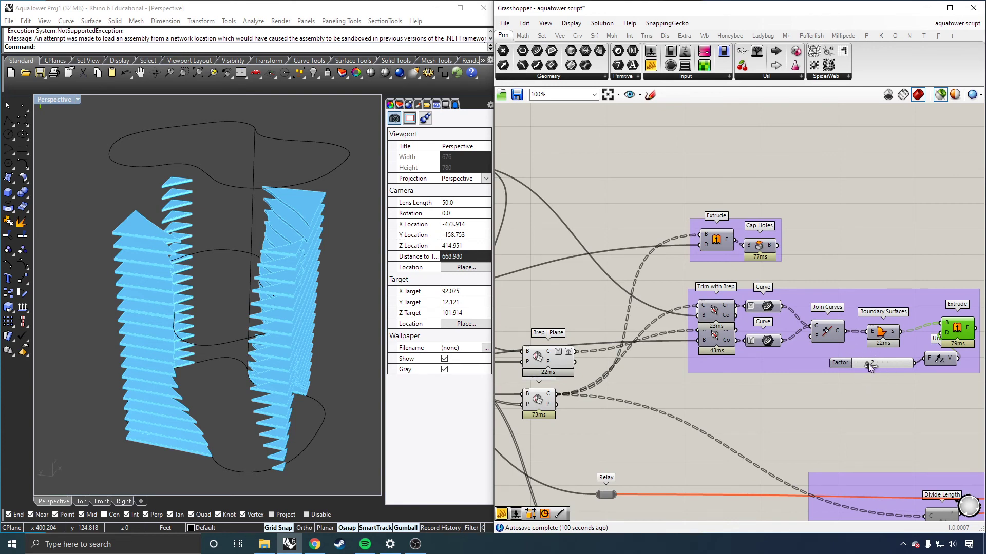
{"action": "left_click", "coordinate": [921, 301]}
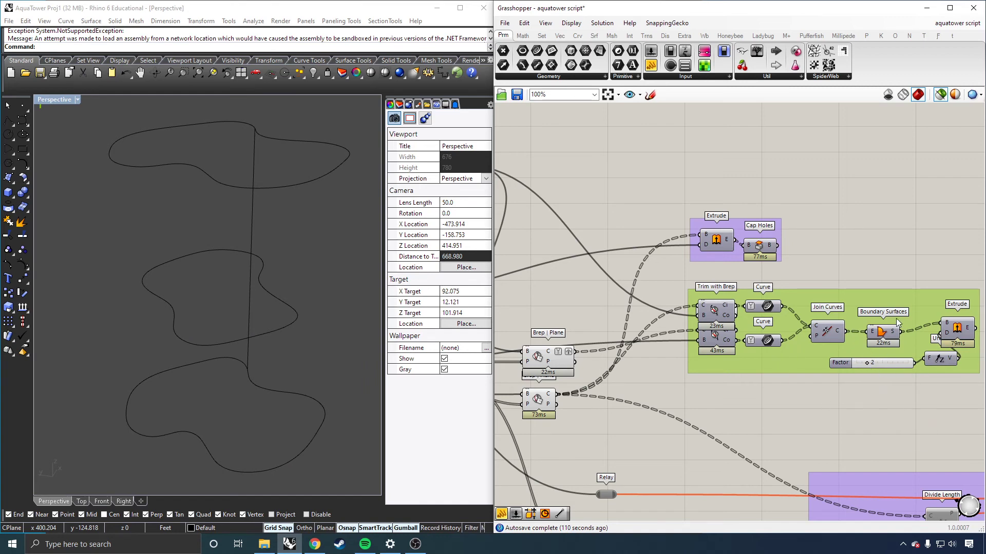
{"action": "left_click", "coordinate": [957, 331]}
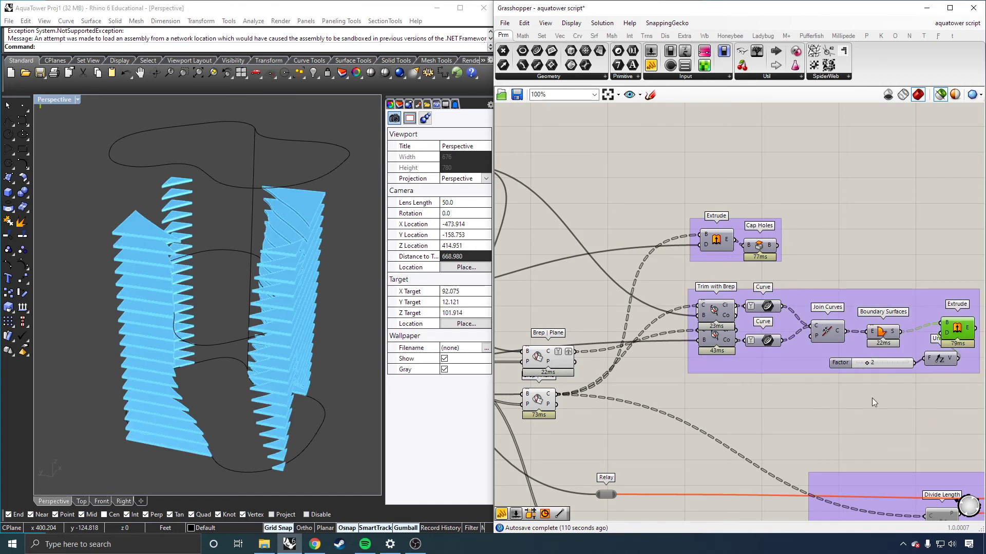
- Examine the Factor slider driving the trimmed-surface extrusion and its group's place in the whole script, and clear the selection
{"action": "scroll", "coordinate": [911, 284], "scroll_direction": "down", "scroll_amount": 3}
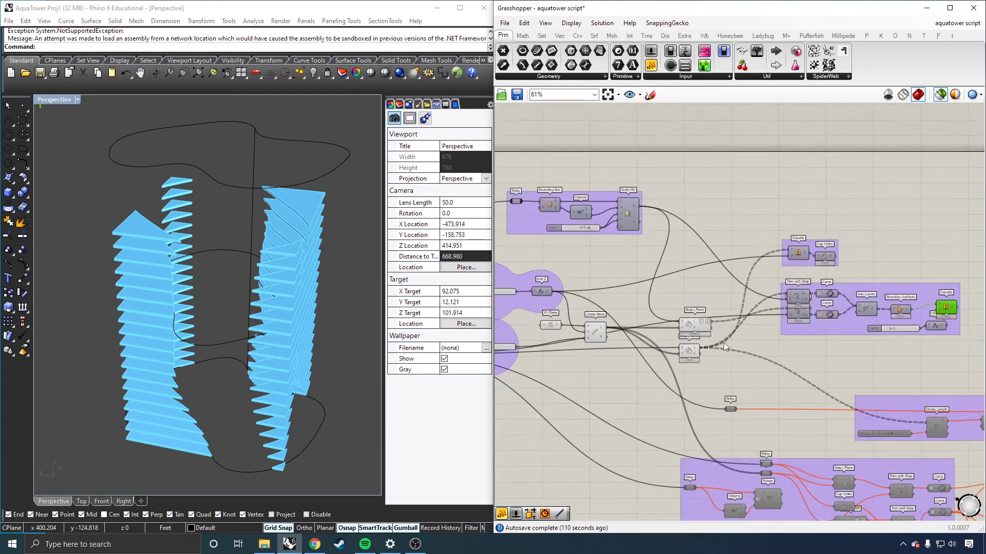
{"action": "scroll", "coordinate": [818, 354], "scroll_direction": "down", "scroll_amount": 3}
{"action": "scroll", "coordinate": [596, 330], "scroll_direction": "up", "scroll_amount": 5}
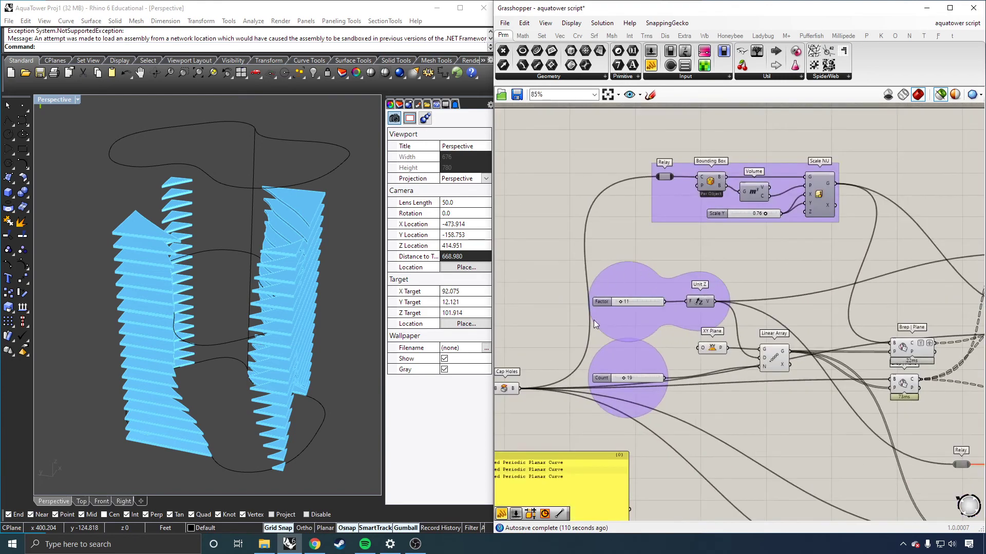
{"action": "scroll", "coordinate": [605, 310], "scroll_direction": "down", "scroll_amount": 6}
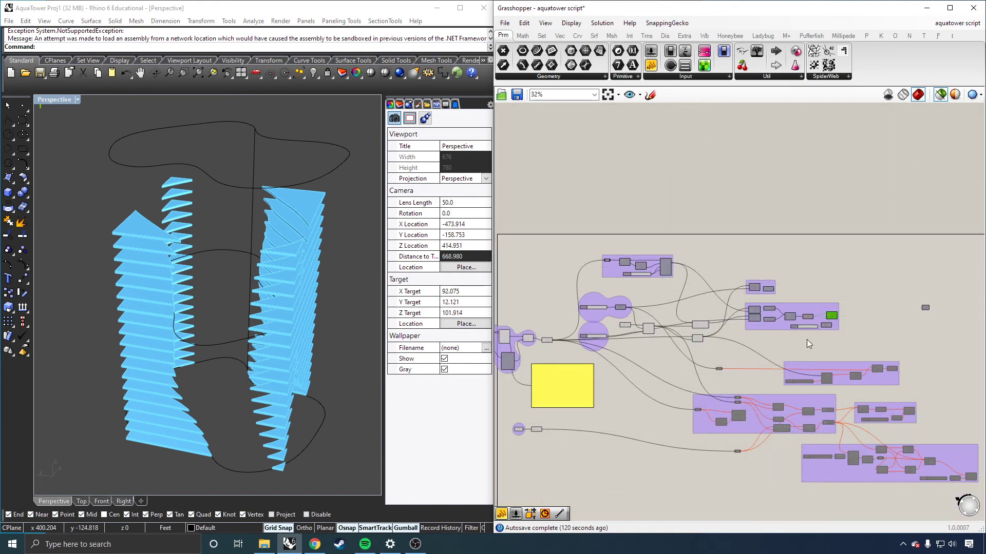
{"action": "scroll", "coordinate": [807, 337], "scroll_direction": "up", "scroll_amount": 7}
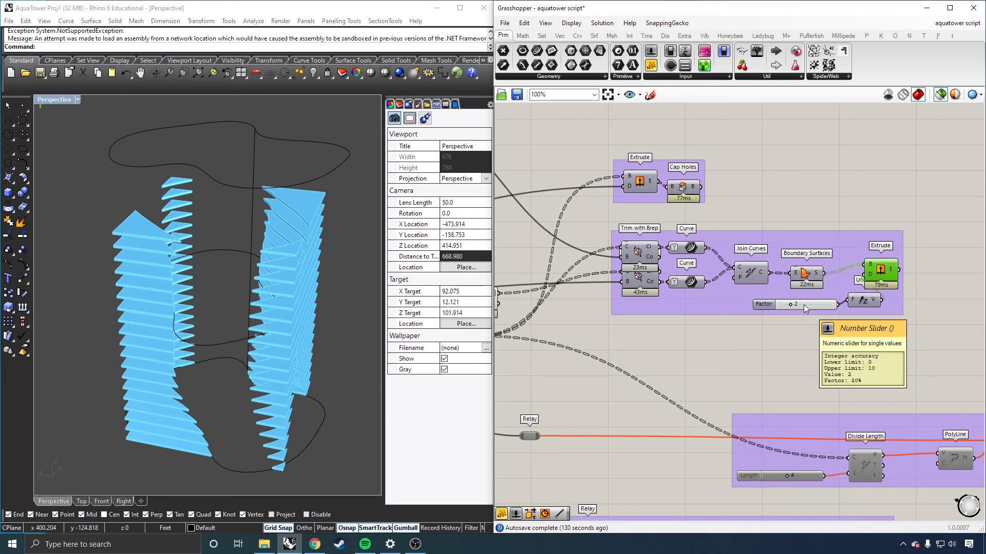
{"action": "scroll", "coordinate": [847, 303], "scroll_direction": "down", "scroll_amount": 5}
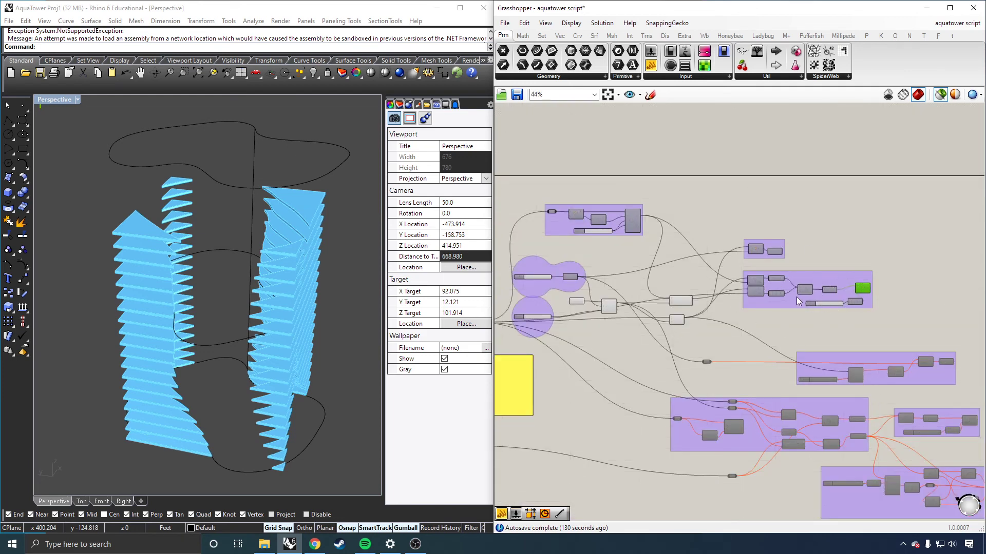
{"action": "scroll", "coordinate": [831, 301], "scroll_direction": "up", "scroll_amount": 4}
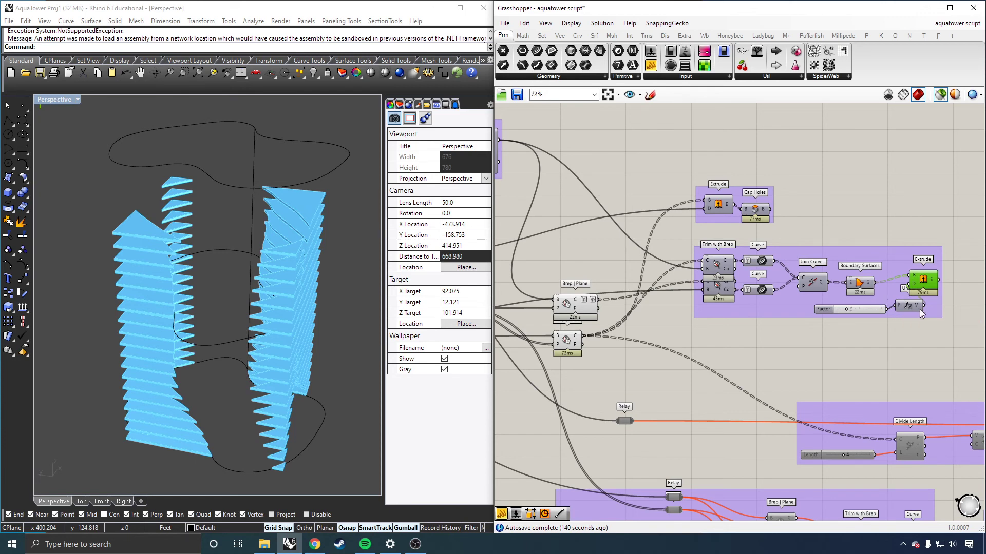
{"action": "scroll", "coordinate": [924, 311], "scroll_direction": "down", "scroll_amount": 4}
{"action": "scroll", "coordinate": [930, 312], "scroll_direction": "up", "scroll_amount": 3}
{"action": "scroll", "coordinate": [713, 256], "scroll_direction": "down", "scroll_amount": 3}
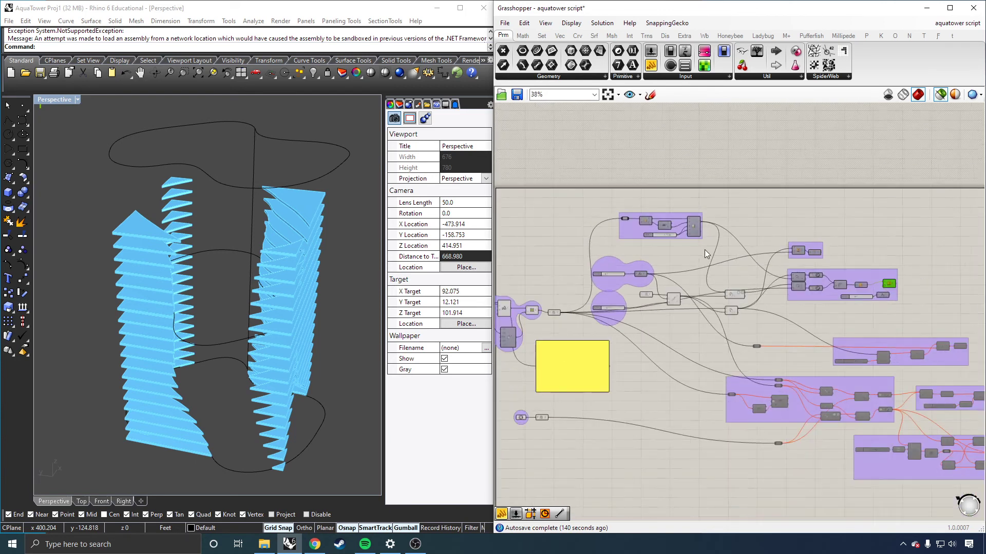
{"action": "scroll", "coordinate": [922, 280], "scroll_direction": "down", "scroll_amount": 1}
{"action": "scroll", "coordinate": [920, 282], "scroll_direction": "down", "scroll_amount": 1}
{"action": "left_click", "coordinate": [882, 313]}
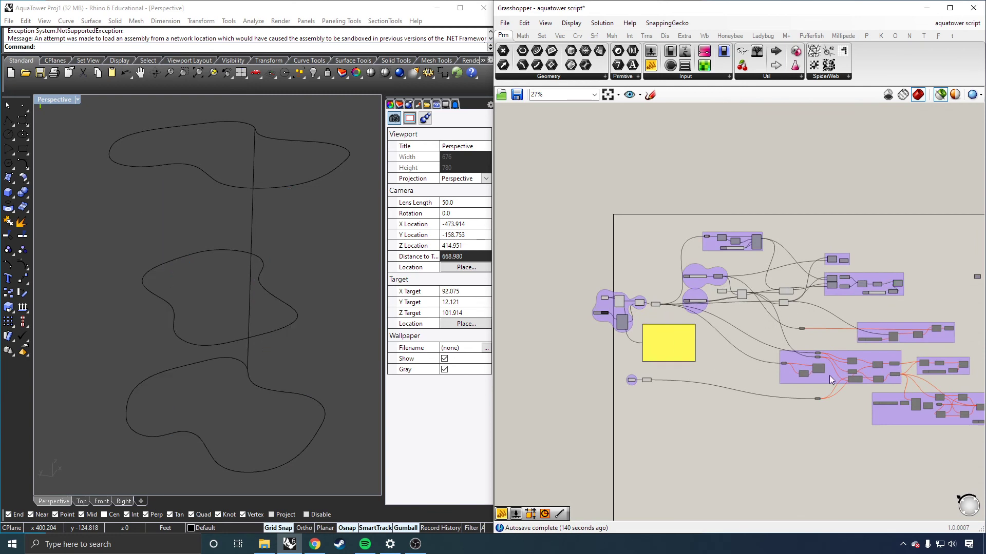
- Trace the wires from the Linear Array through both Brep | Plane components to the Extrude and Trim with Brep groups
{"action": "scroll", "coordinate": [936, 387], "scroll_direction": "up", "scroll_amount": 3}
{"action": "scroll", "coordinate": [925, 388], "scroll_direction": "up", "scroll_amount": 2}
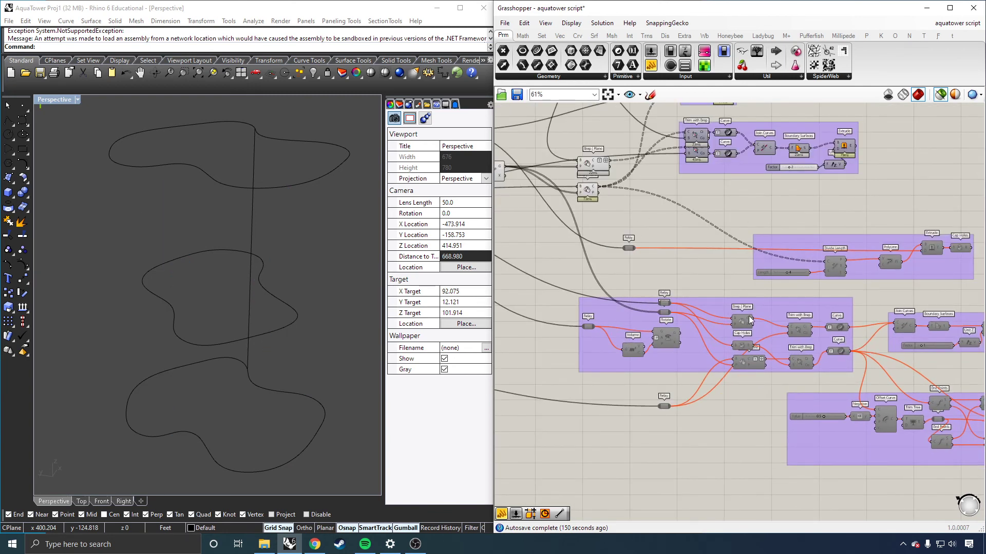
{"action": "scroll", "coordinate": [728, 280], "scroll_direction": "down", "scroll_amount": 4}
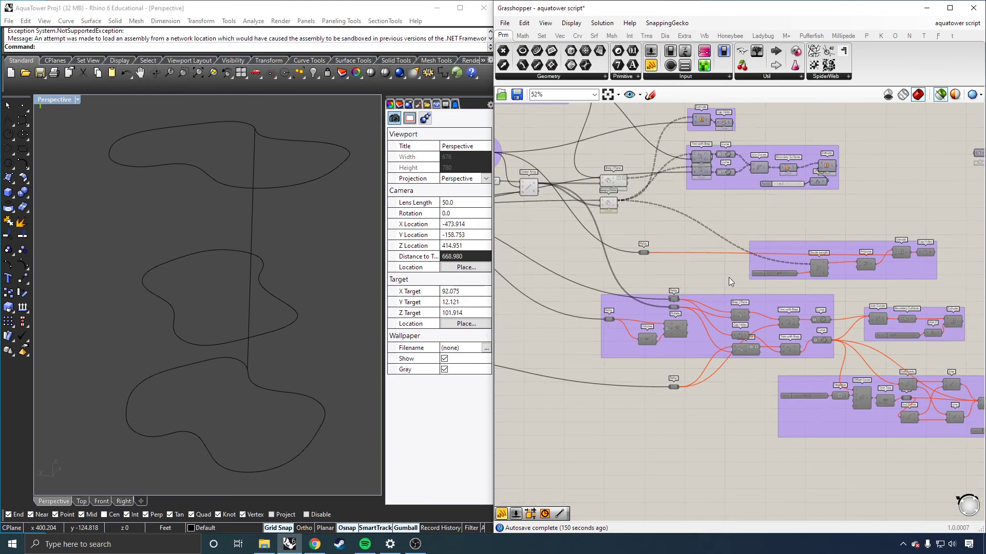
{"action": "scroll", "coordinate": [794, 208], "scroll_direction": "up", "scroll_amount": 7}
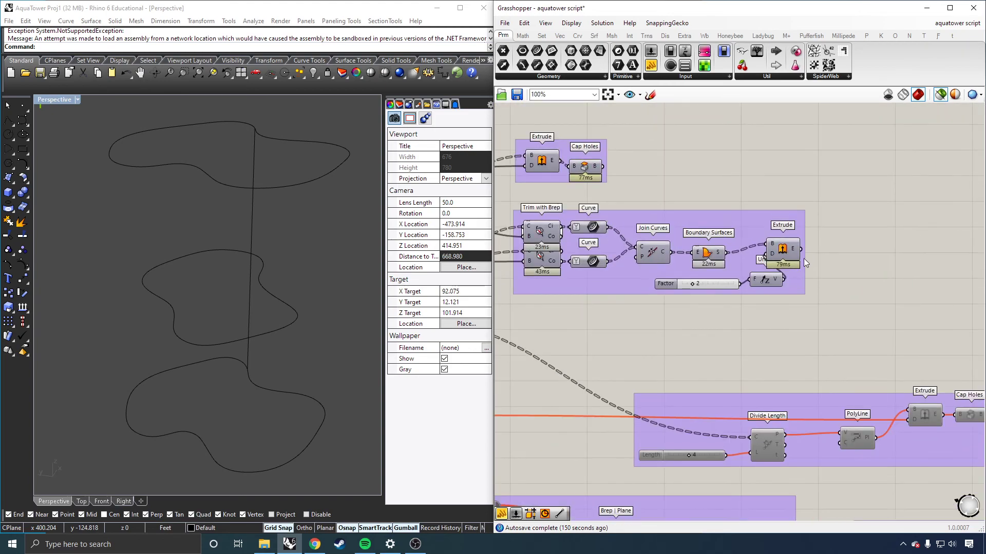
{"action": "scroll", "coordinate": [815, 269], "scroll_direction": "down", "scroll_amount": 5}
{"action": "scroll", "coordinate": [668, 261], "scroll_direction": "up", "scroll_amount": 5}
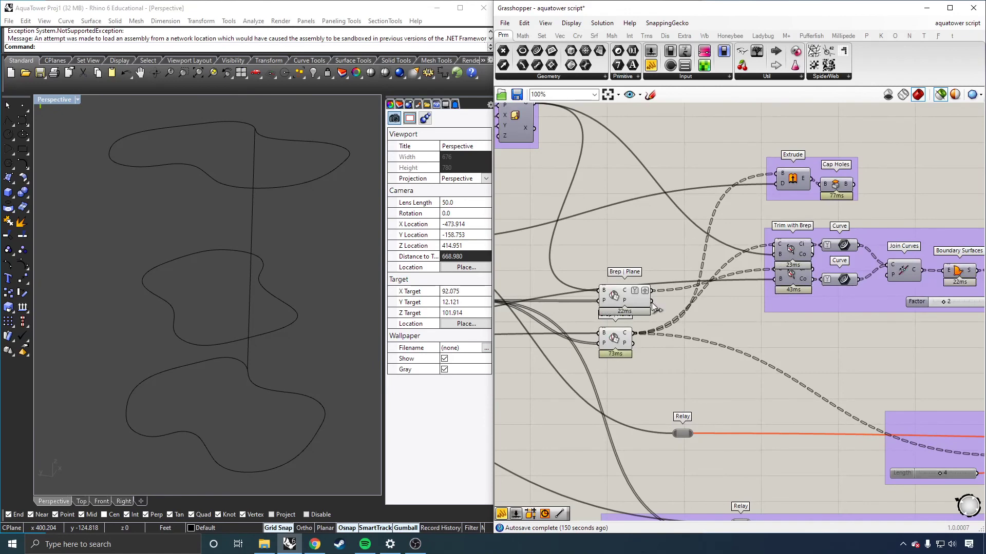
{"action": "scroll", "coordinate": [814, 354], "scroll_direction": "down", "scroll_amount": 3}
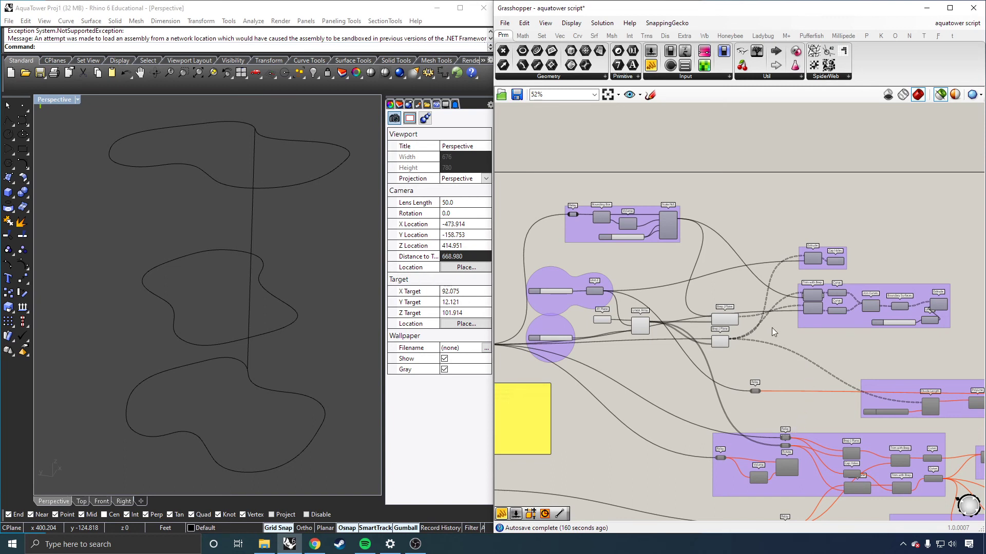
{"action": "scroll", "coordinate": [704, 308], "scroll_direction": "up", "scroll_amount": 3}
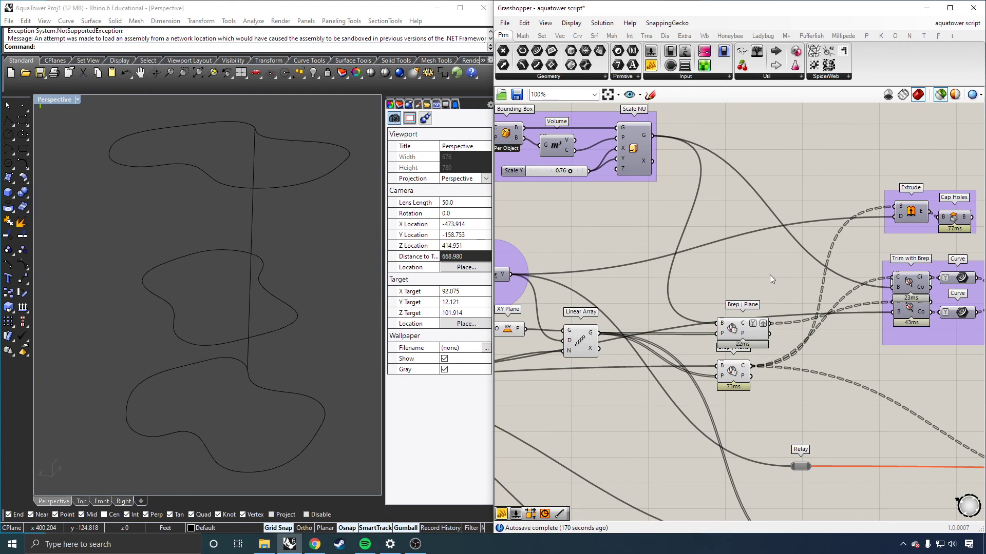
{"action": "scroll", "coordinate": [810, 281], "scroll_direction": "down", "scroll_amount": 4}
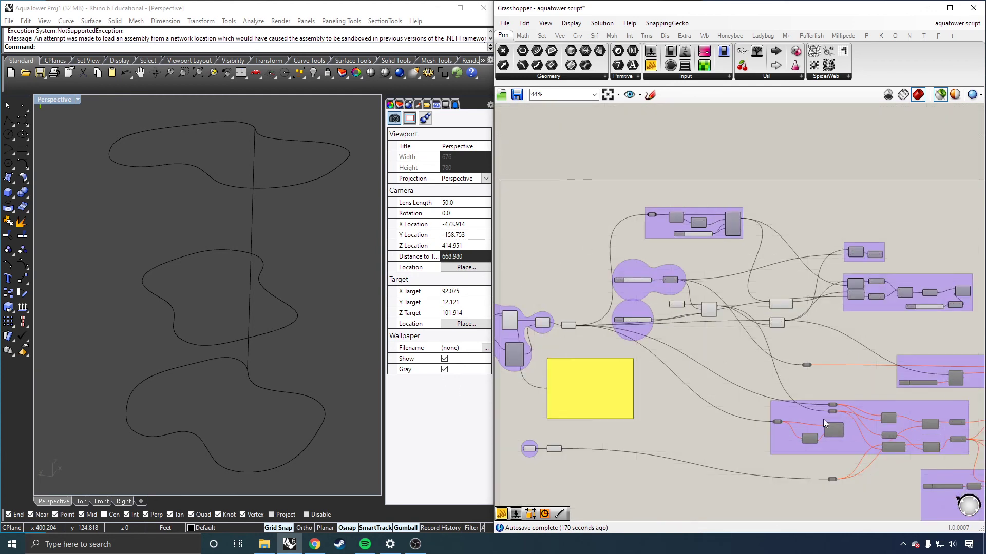
{"action": "scroll", "coordinate": [778, 321], "scroll_direction": "up", "scroll_amount": 4}
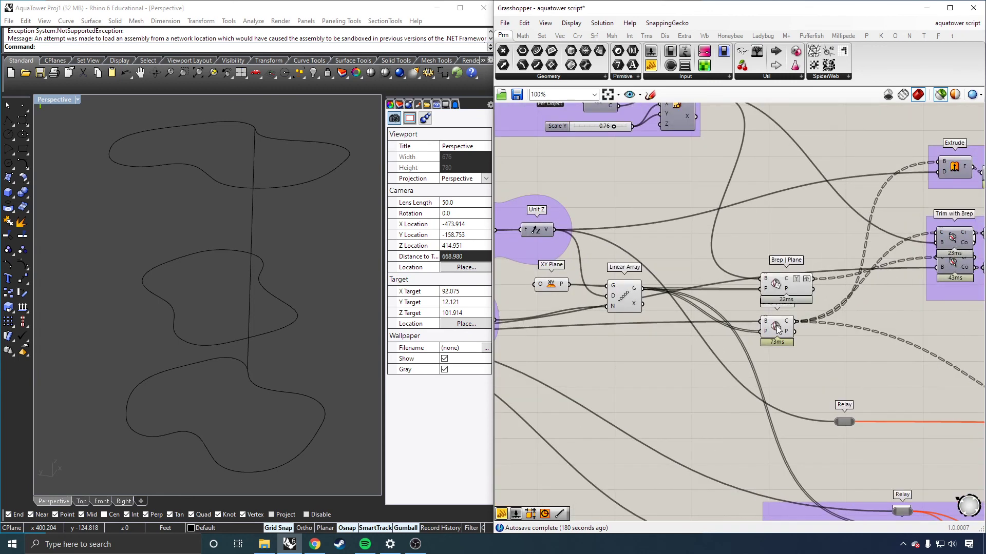
{"action": "scroll", "coordinate": [876, 333], "scroll_direction": "down", "scroll_amount": 5}
- Select the Loft component beside Cap Holes to preview the tower's lofted surface
{"action": "scroll", "coordinate": [587, 340], "scroll_direction": "up", "scroll_amount": 6}
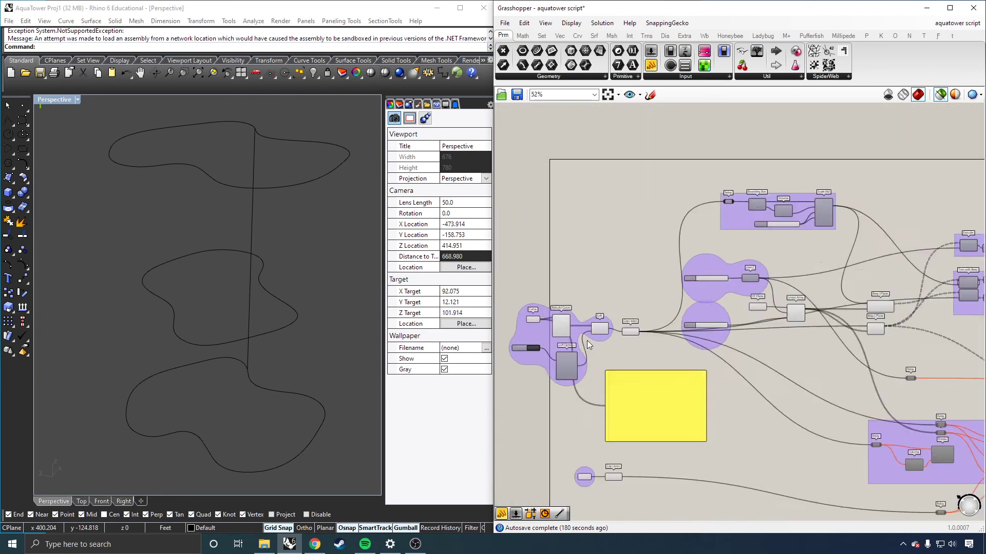
{"action": "left_click", "coordinate": [614, 316]}
{"action": "middle_click", "coordinate": [620, 318]}
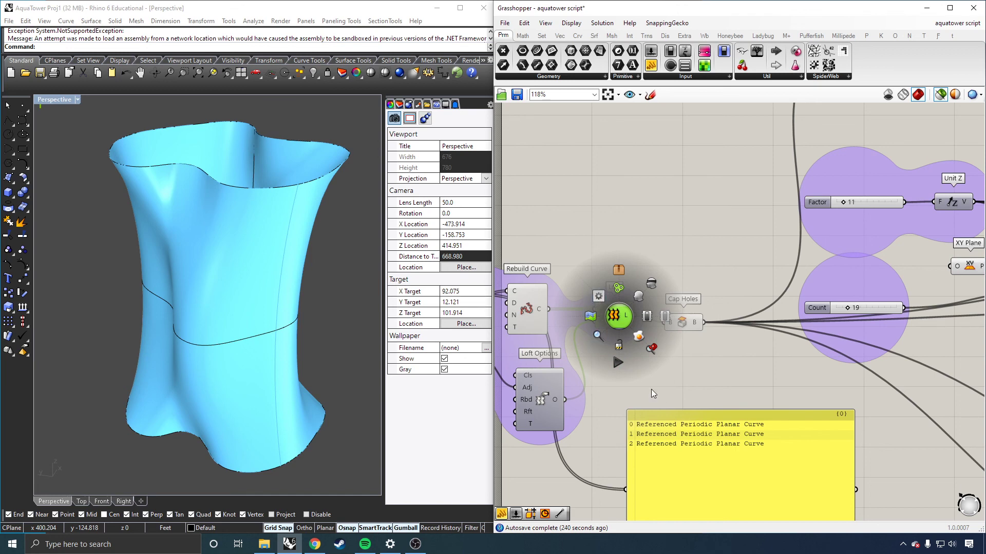
- Trace the wires from Loft and Cap Holes to the Volume and Rotate group, and examine the Factor and Count slider groups
{"action": "scroll", "coordinate": [580, 332], "scroll_direction": "down", "scroll_amount": 5}
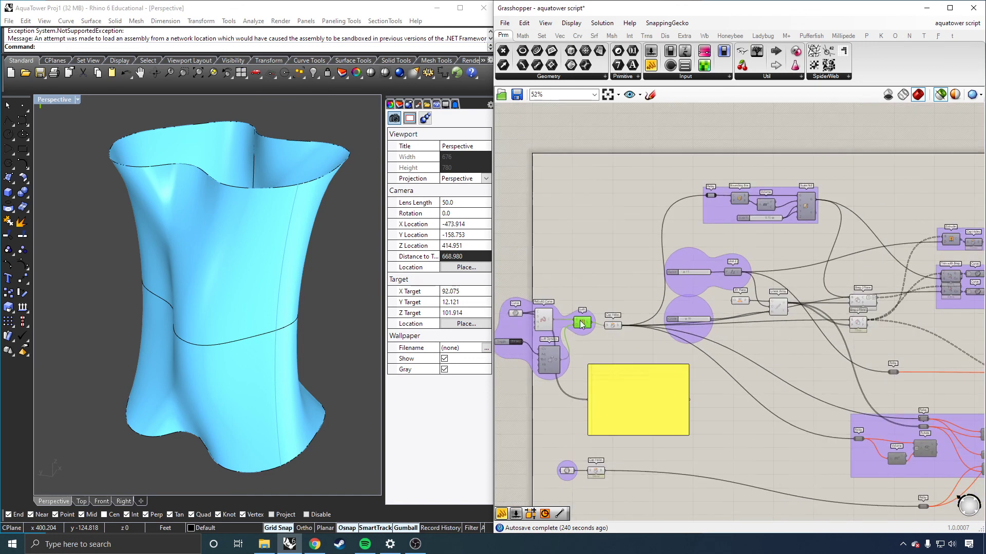
{"action": "scroll", "coordinate": [928, 467], "scroll_direction": "up", "scroll_amount": 5}
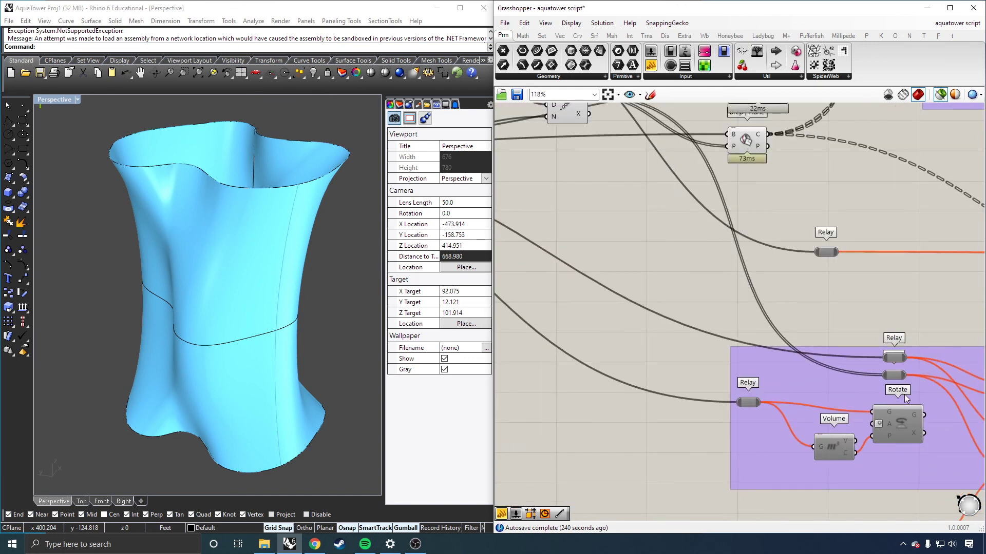
{"action": "scroll", "coordinate": [940, 356], "scroll_direction": "down", "scroll_amount": 5}
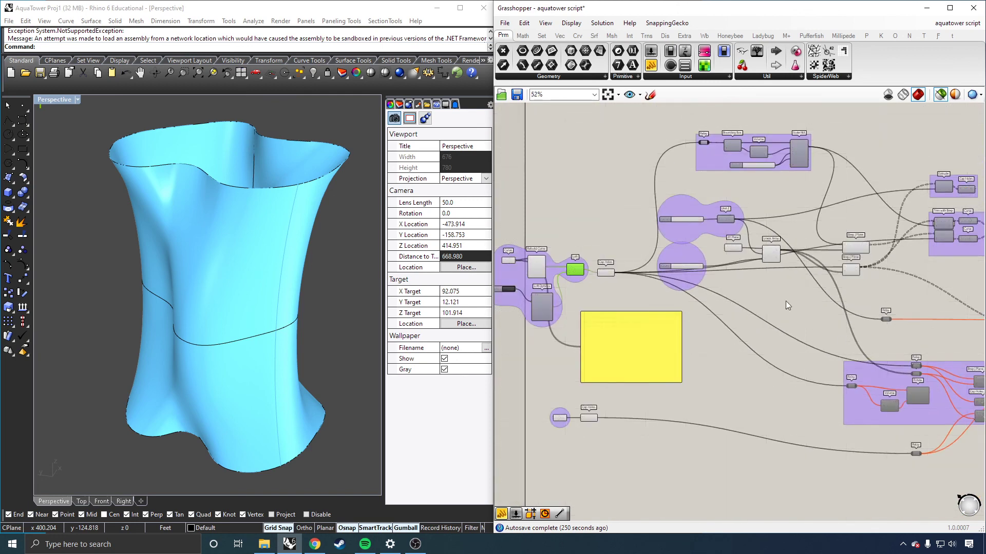
{"action": "scroll", "coordinate": [590, 173], "scroll_direction": "up", "scroll_amount": 3}
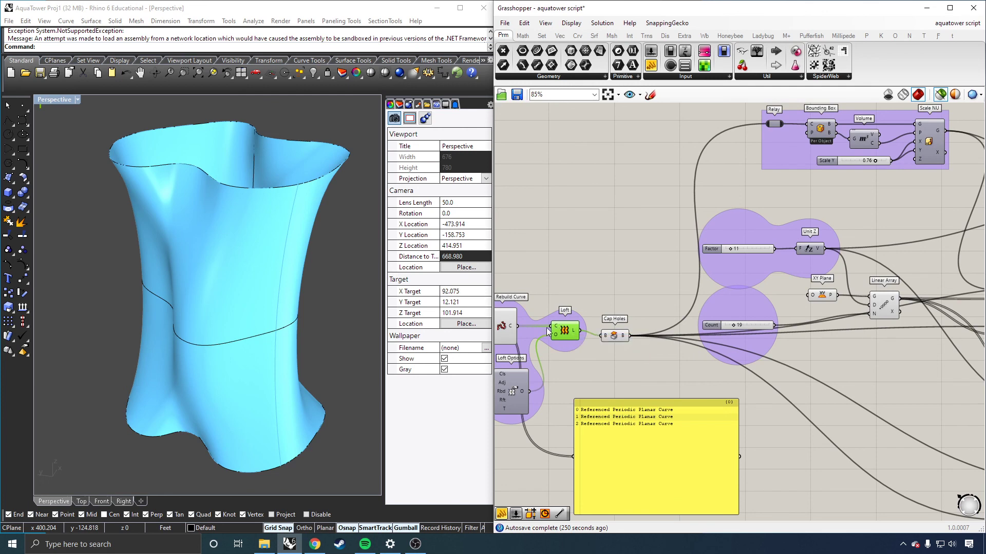
{"action": "scroll", "coordinate": [652, 380], "scroll_direction": "down", "scroll_amount": 1}
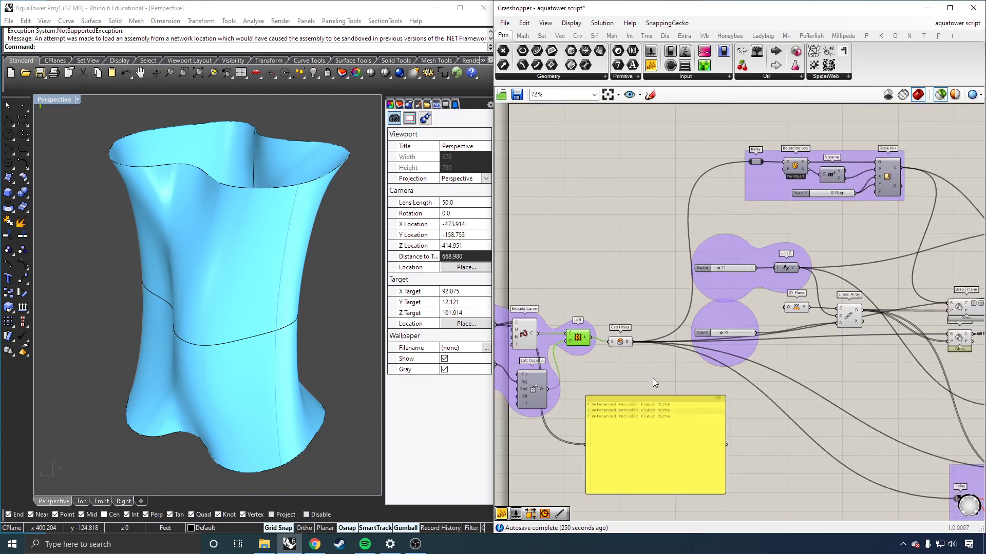
{"action": "scroll", "coordinate": [652, 378], "scroll_direction": "down", "scroll_amount": 2}
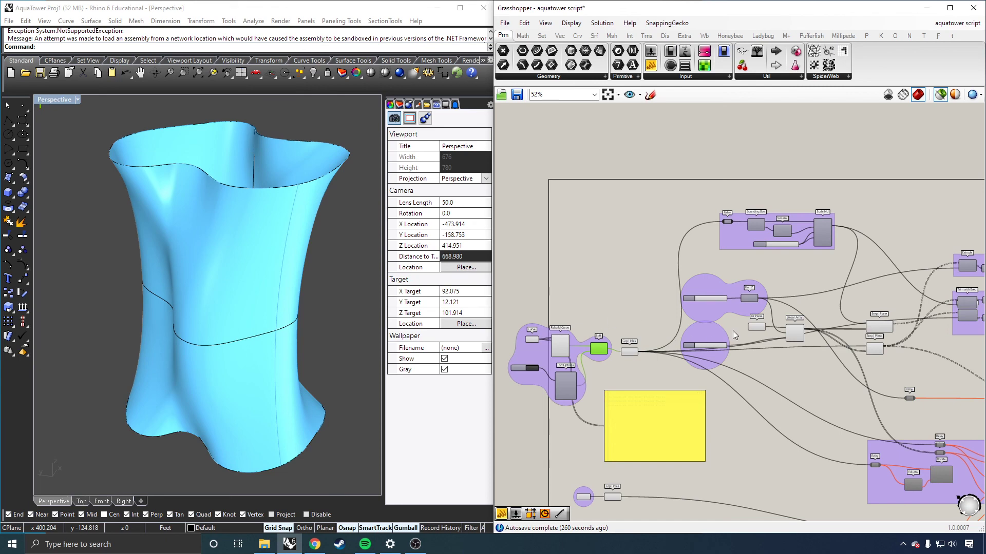
{"action": "scroll", "coordinate": [722, 351], "scroll_direction": "up", "scroll_amount": 2}
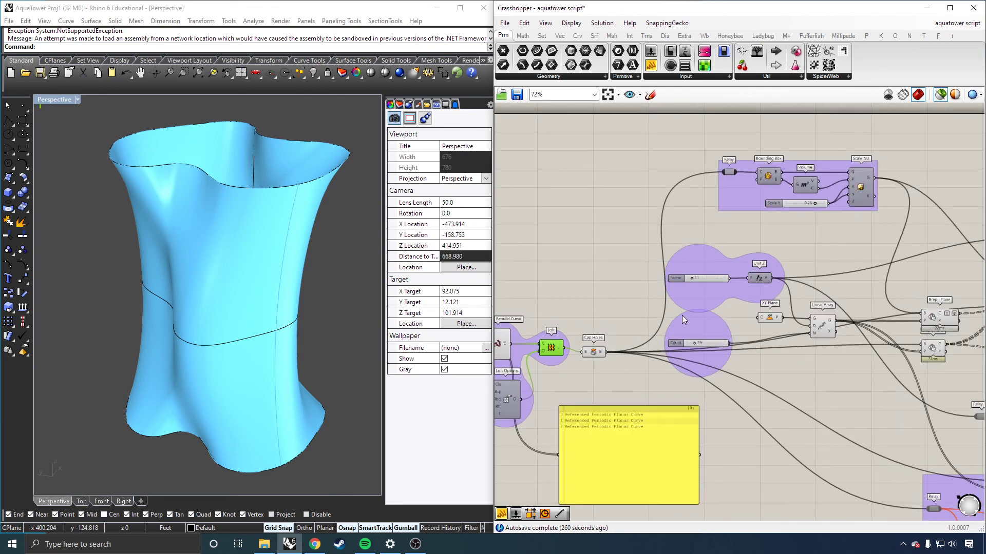